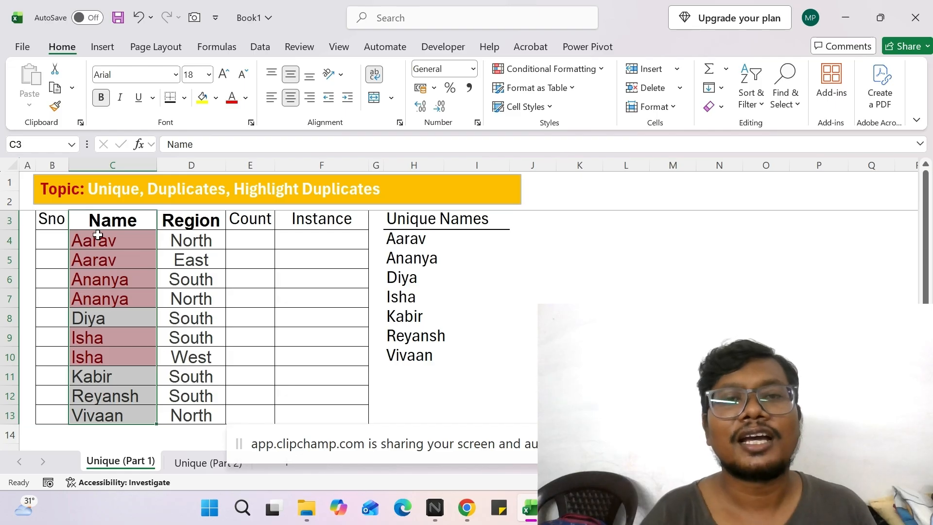
# - Enter 2 as the count for each of the first two name rows, in cells E4 and E5
pyautogui.moveTo(97, 236); pyautogui.dragTo(256, 255)
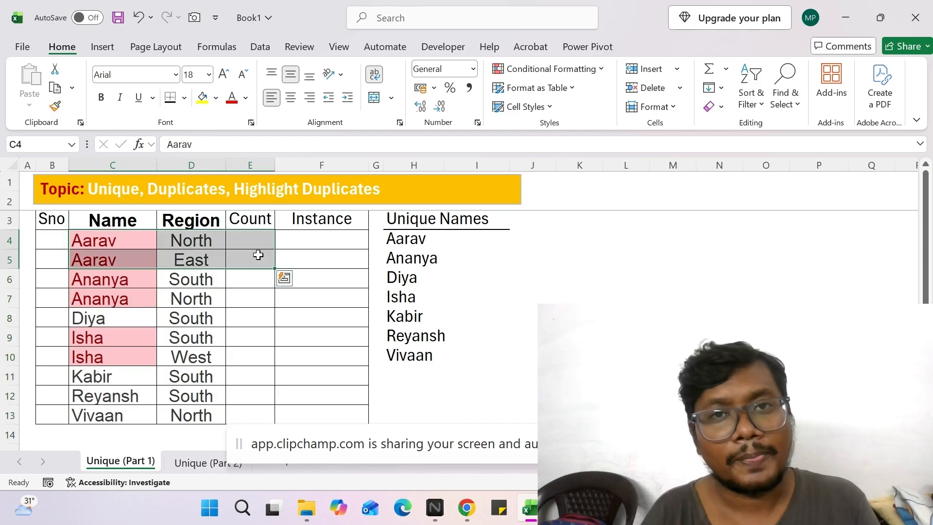
pyautogui.click(253, 241)
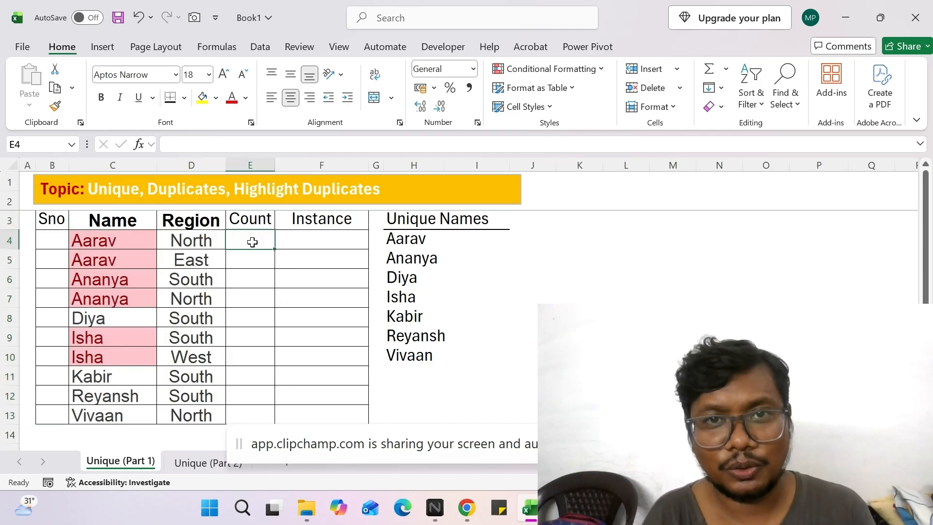
pyautogui.write('2')
pyautogui.press('Return')
pyautogui.write('2')
pyautogui.press('Return')
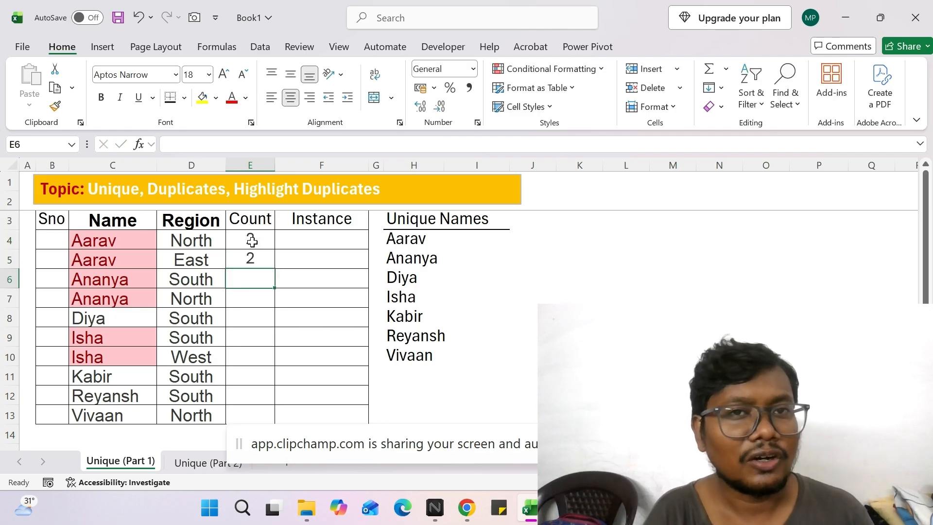
pyautogui.press('Up')
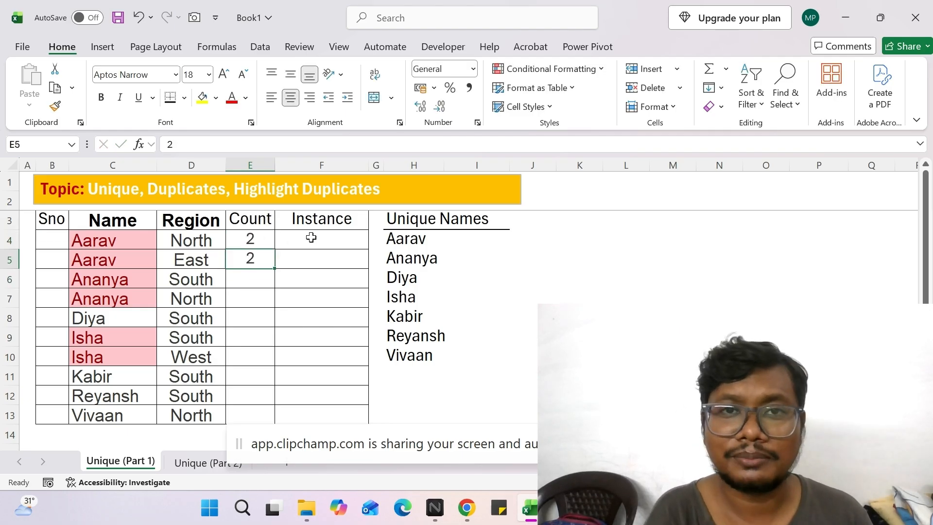
# - Enter instance numbers 1 and 2 for the first two name rows, in cells F4 and F5
pyautogui.moveTo(136, 247); pyautogui.dragTo(340, 238)
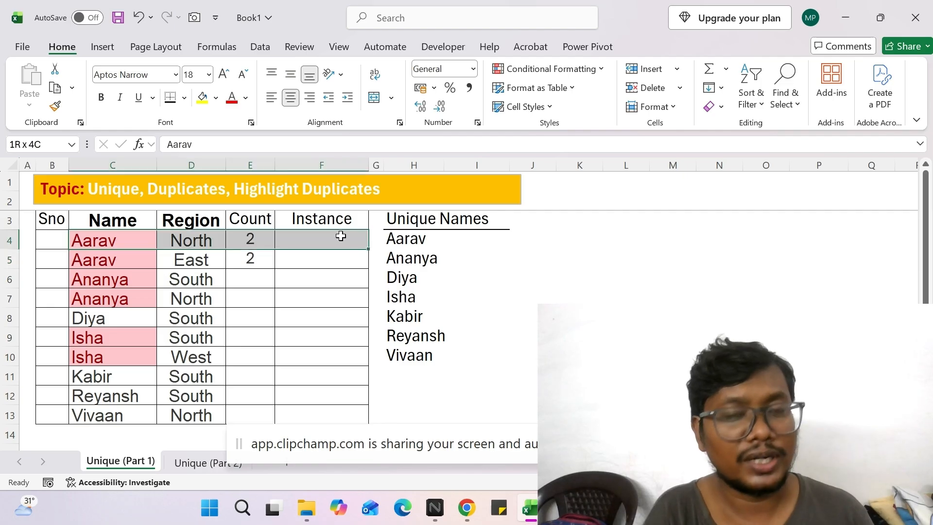
pyautogui.click(344, 237)
pyautogui.write('1')
pyautogui.press('Return')
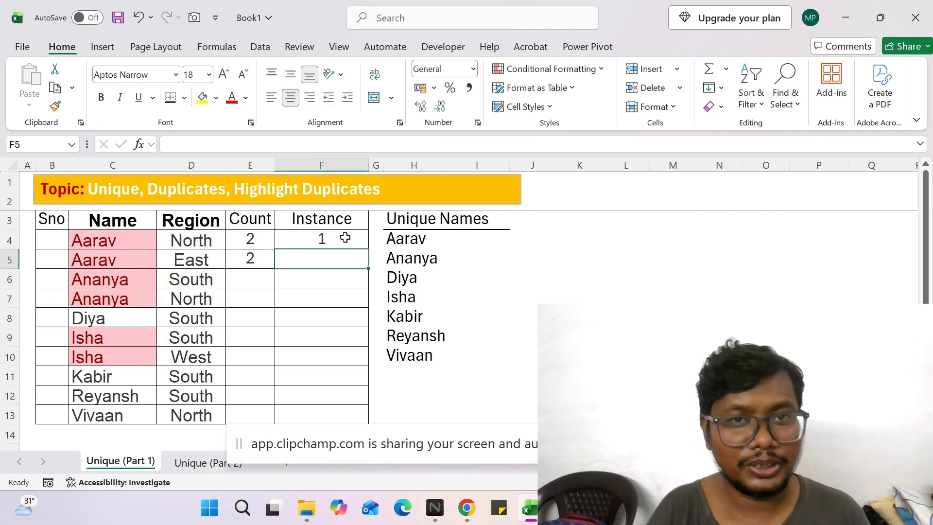
pyautogui.write('2')
pyautogui.press('Return')
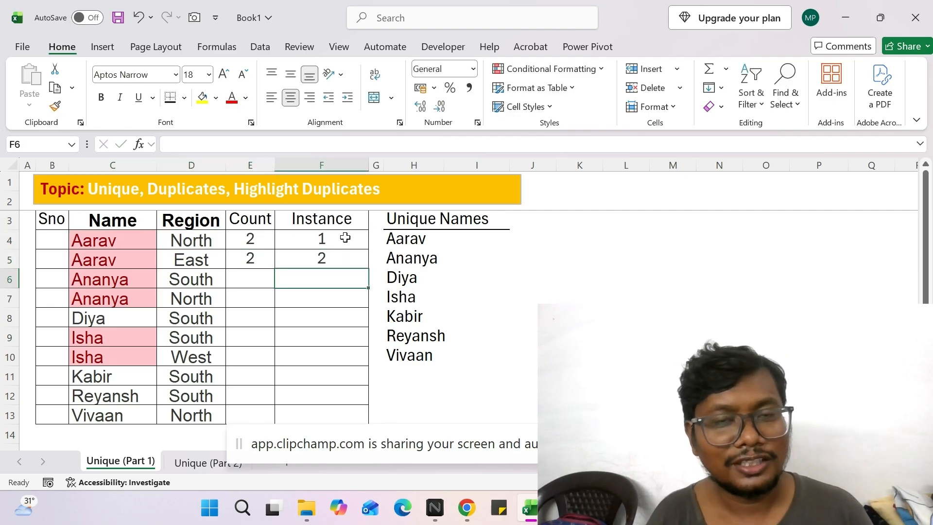
pyautogui.press('Up')
pyautogui.press('Left')
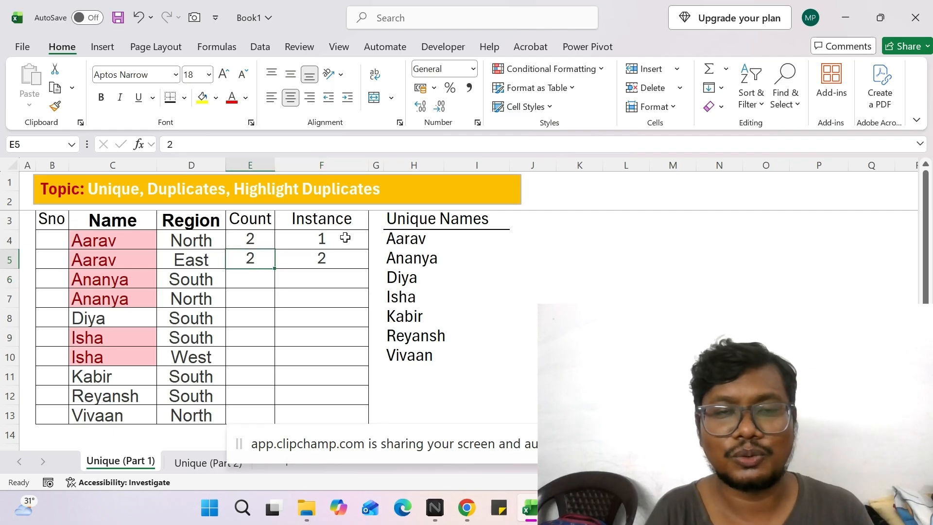
pyautogui.hotkey('shift', 'Up')
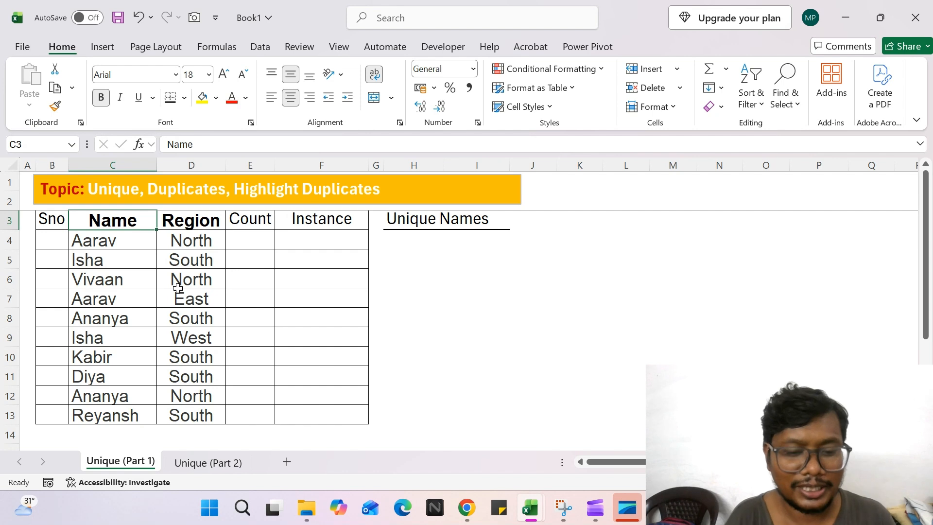
# - Examine the layout of the unsorted table, covering the Name, Region, Count, Instance and Unique Names columns
pyautogui.press('Up')
pyautogui.press('Left')
pyautogui.press('Down')
pyautogui.press('Right')
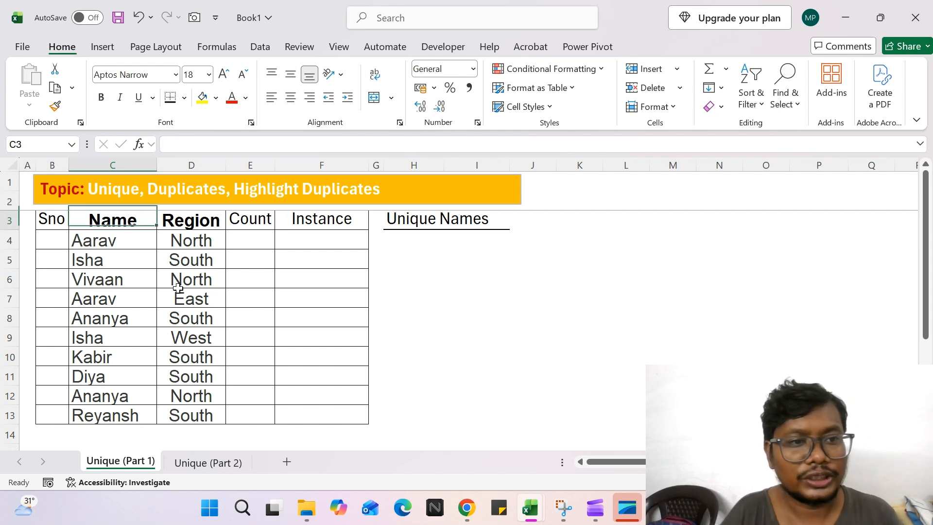
pyautogui.press('Left')
pyautogui.press('Right')
pyautogui.hotkey('shift', 'Right')
pyautogui.hotkey('ctrl', 'shift', 'Down')
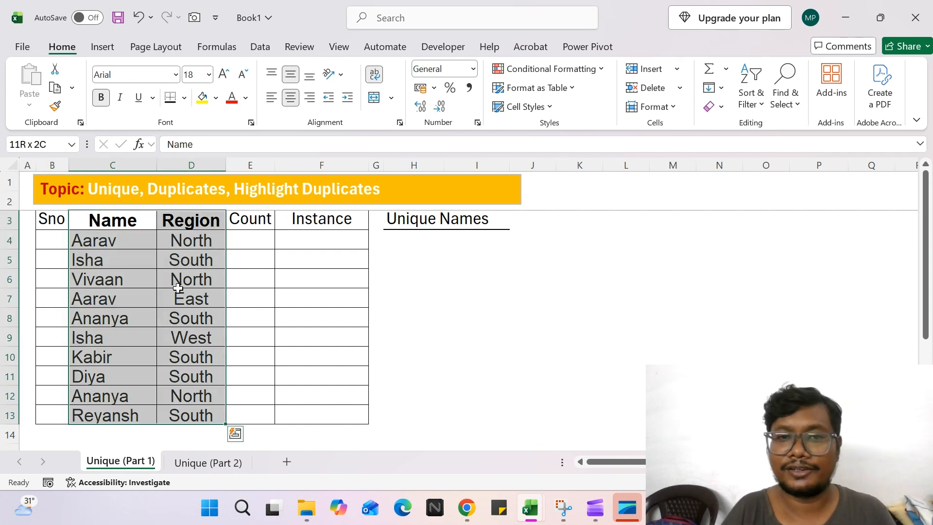
pyautogui.press('Left')
pyautogui.press('Right')
pyautogui.press('Right')
pyautogui.press('Right')
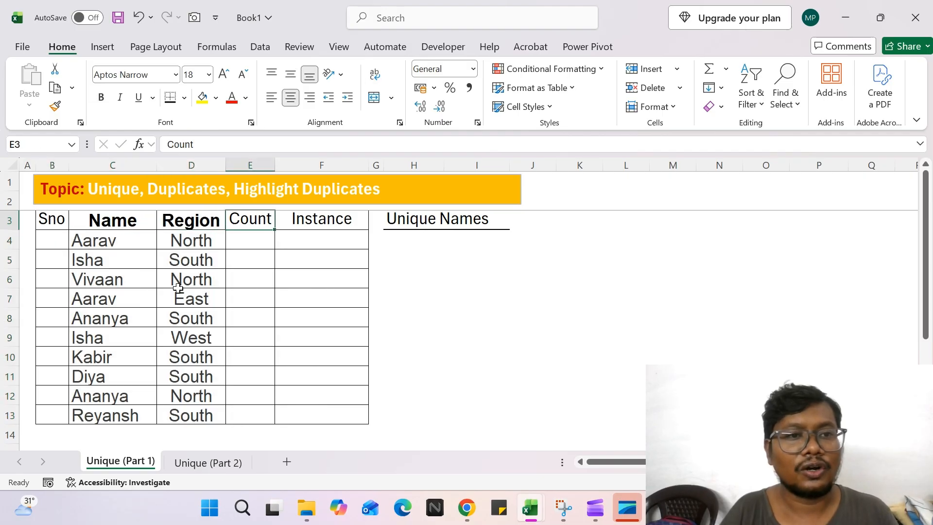
pyautogui.press('Right')
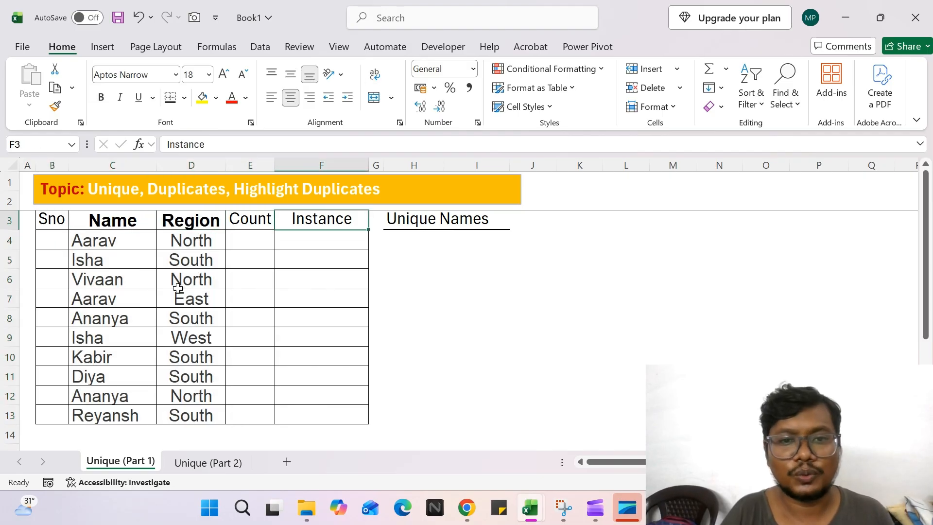
pyautogui.click(469, 224)
pyautogui.moveTo(115, 237); pyautogui.dragTo(129, 414)
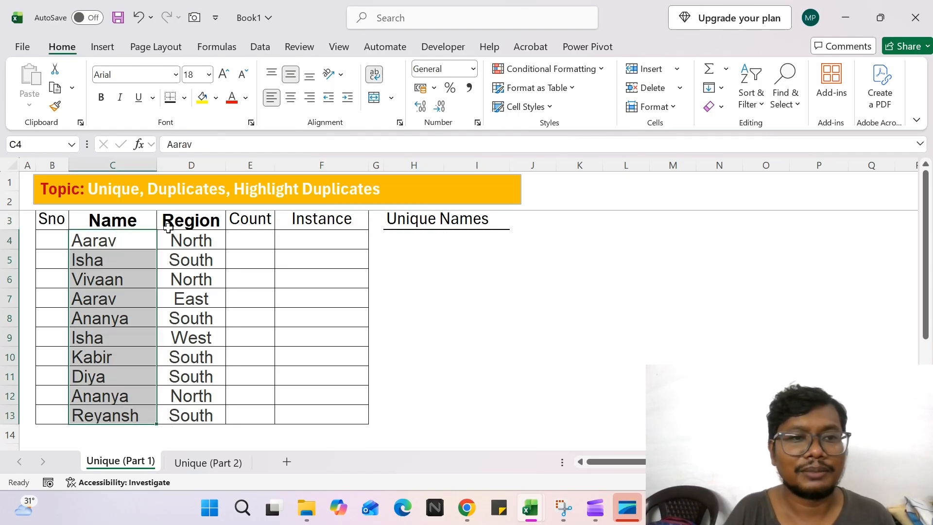
# - Highlight duplicate values in the Name column, C3:C13, with conditional formatting using Light Red Fill with Dark Red Text
pyautogui.click(127, 222)
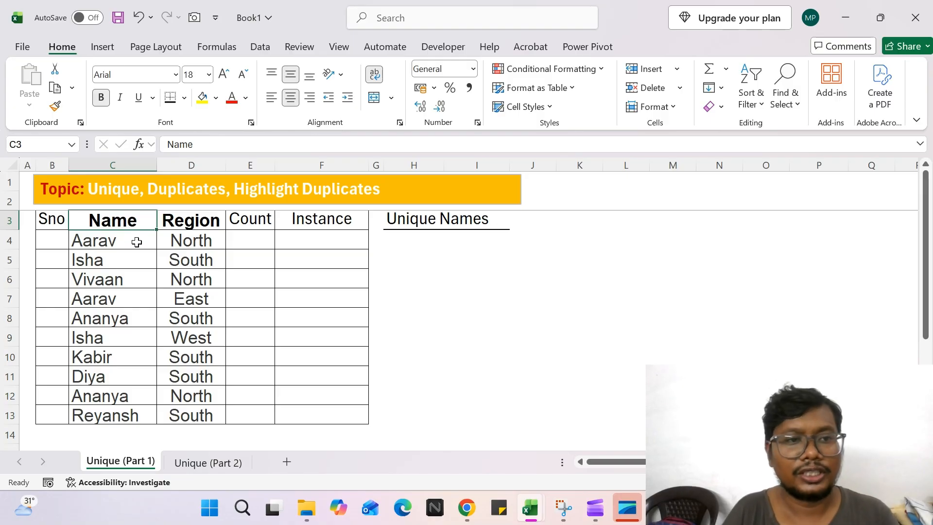
pyautogui.hotkey('ctrl', 'shift', 'Down')
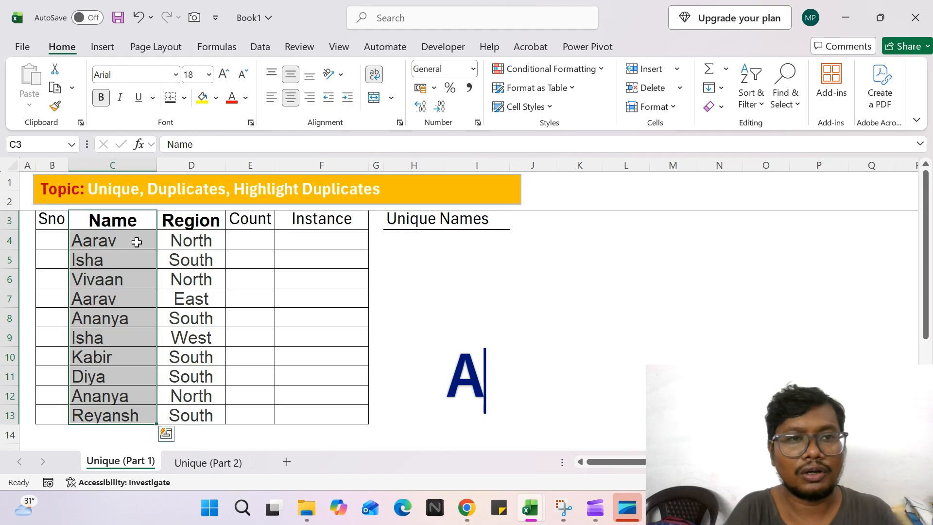
pyautogui.press('alt')
pyautogui.press('h')
pyautogui.press('l')
pyautogui.press('h')
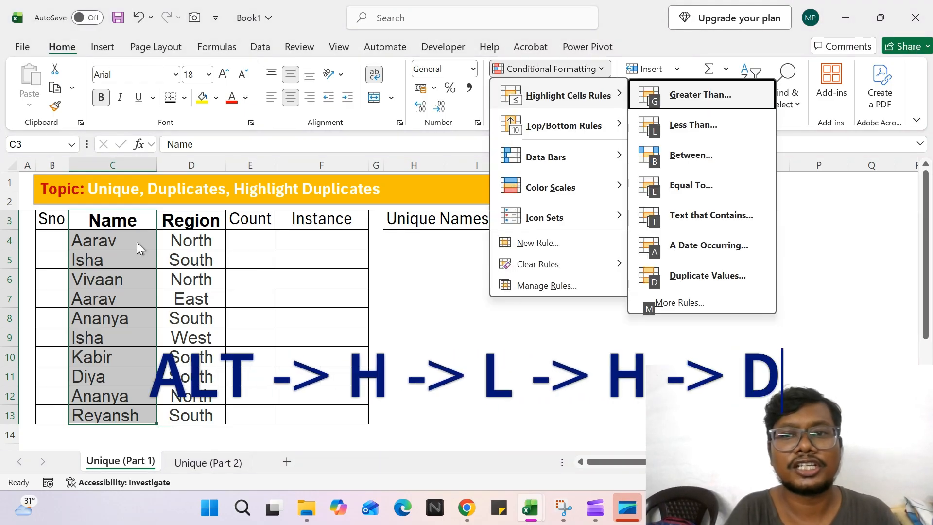
pyautogui.press('d')
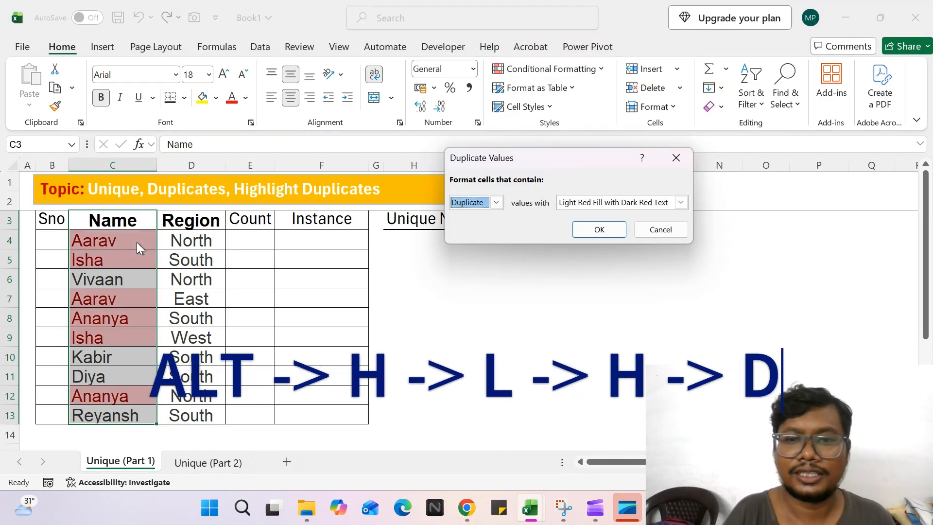
pyautogui.press('Return')
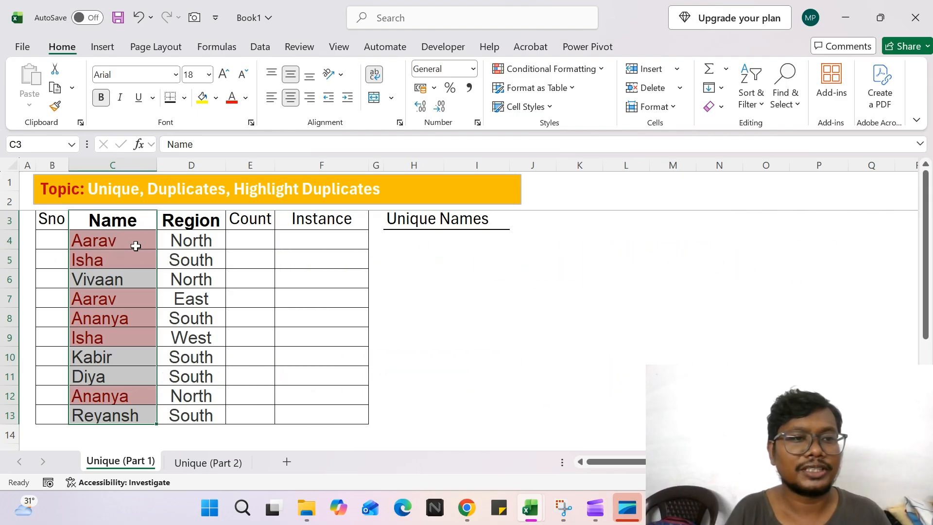
# - Compare the highlighted repeated entries with the unhighlighted single entries in the Name column
pyautogui.click(202, 242)
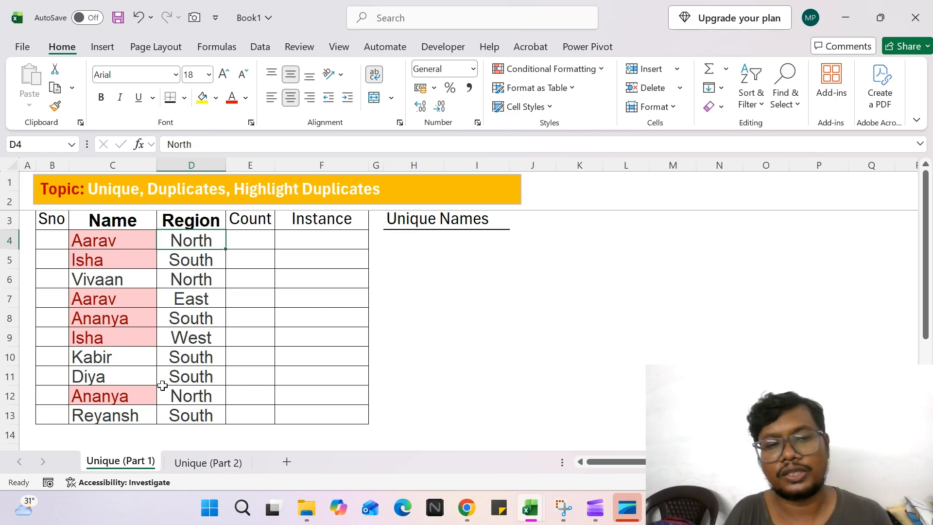
pyautogui.click(99, 240)
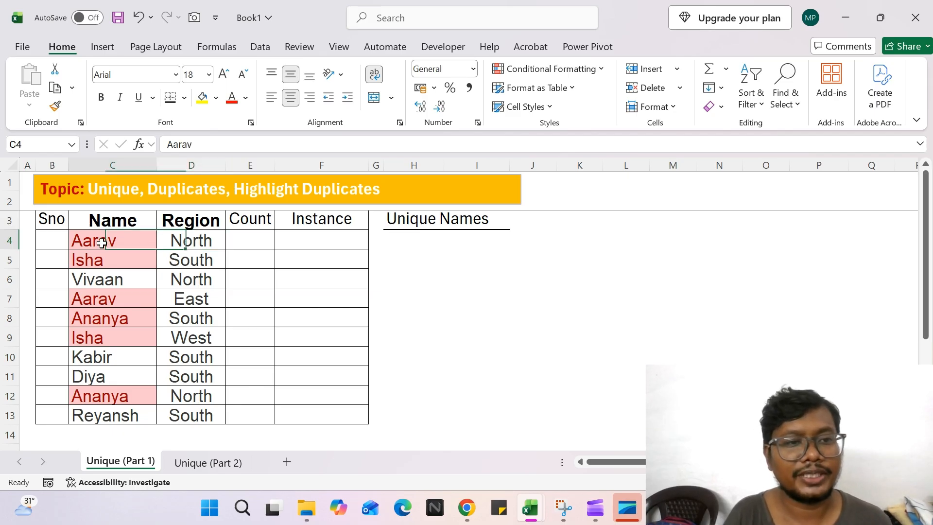
pyautogui.click(113, 304)
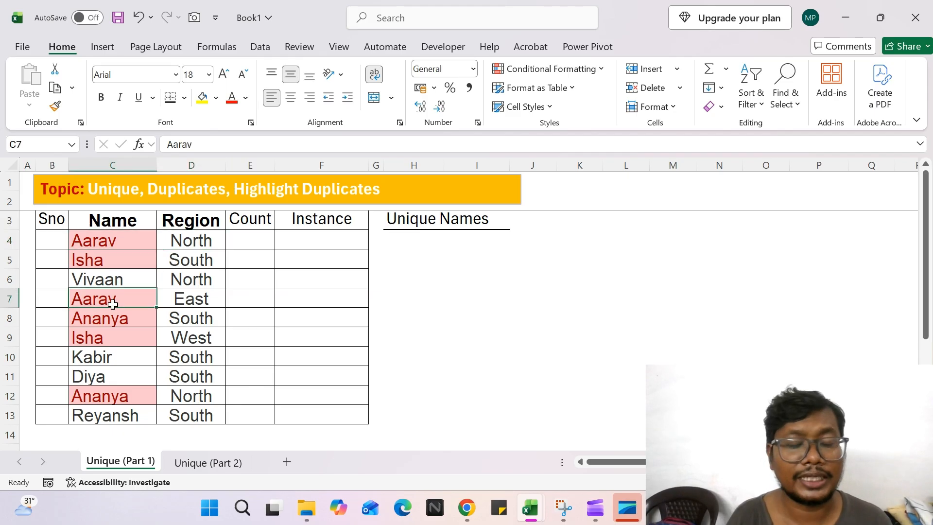
pyautogui.click(95, 284)
pyautogui.click(116, 370)
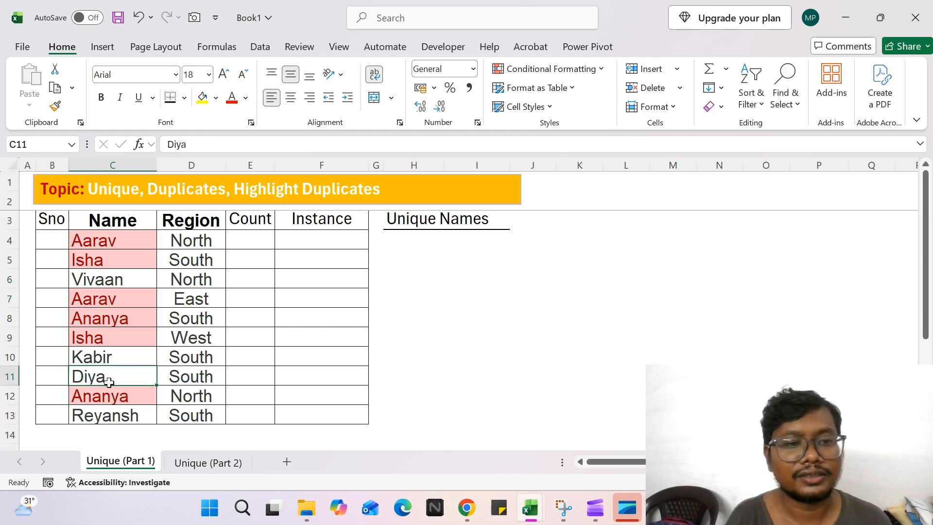
pyautogui.click(138, 417)
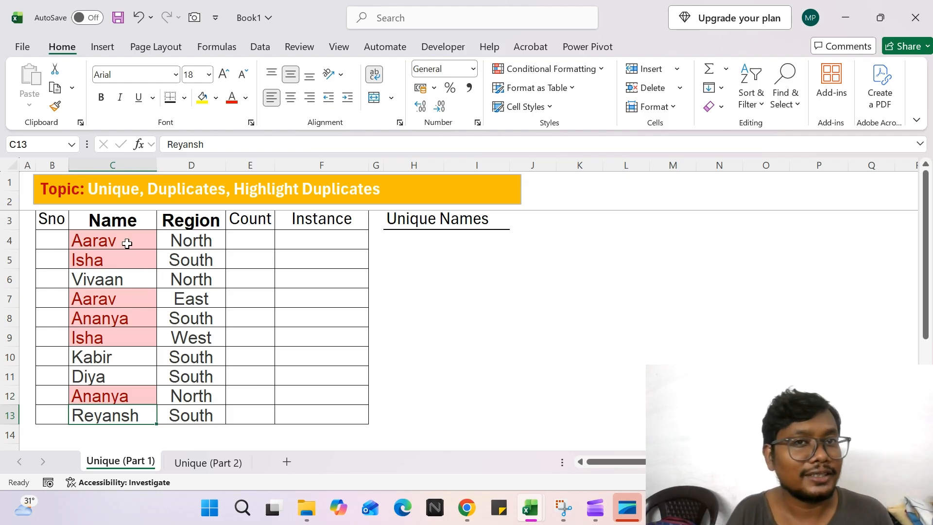
# - Enter the formula =COUNTIF($C$4:$C$13,C4) in cell E4 to count how often the first row's name occurs
pyautogui.click(262, 218)
pyautogui.click(260, 241)
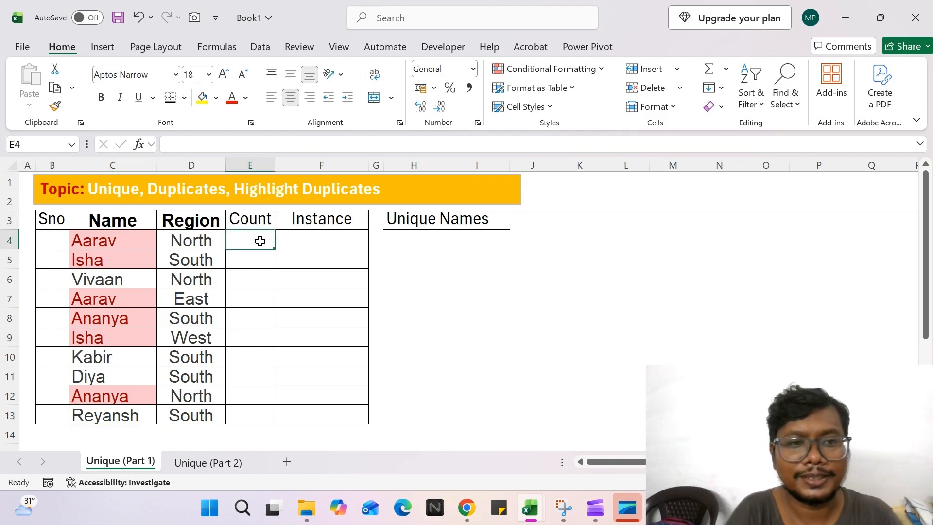
pyautogui.write('=')
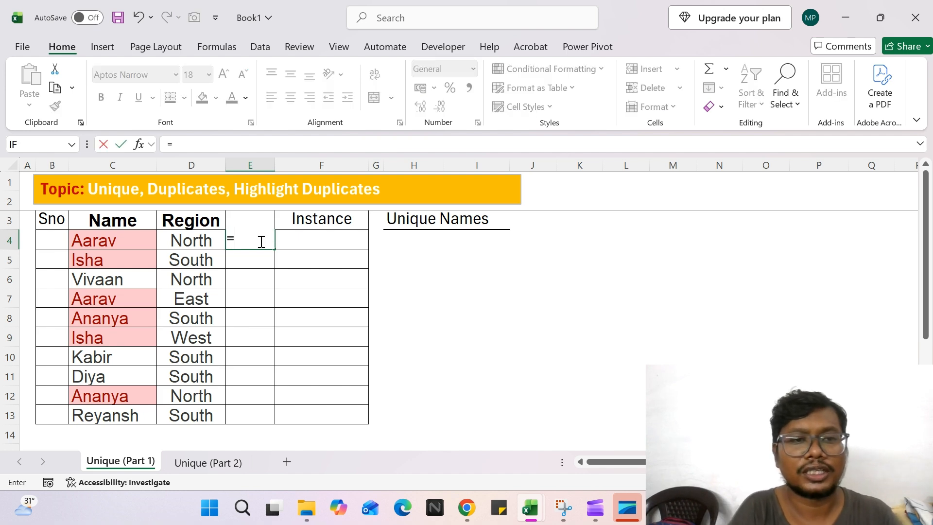
pyautogui.write('Countif')
pyautogui.press('Tab')
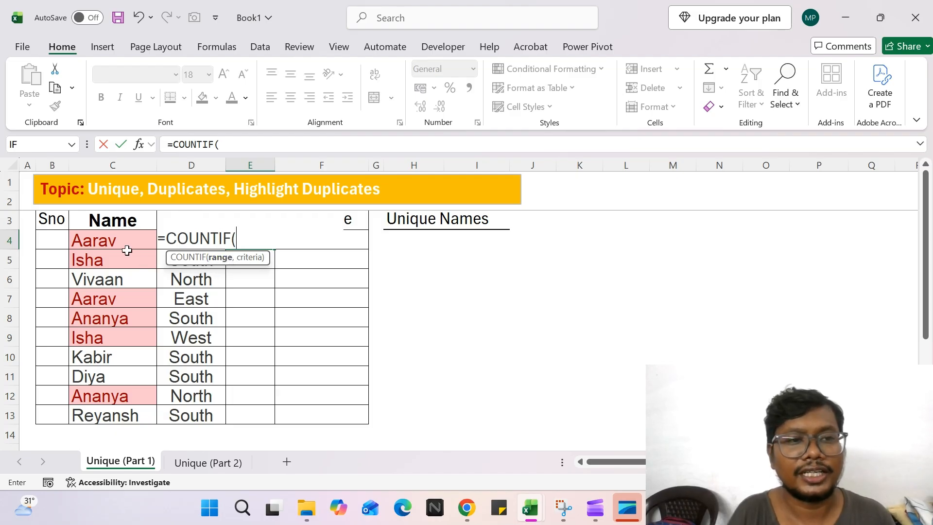
pyautogui.moveTo(115, 242); pyautogui.dragTo(128, 415)
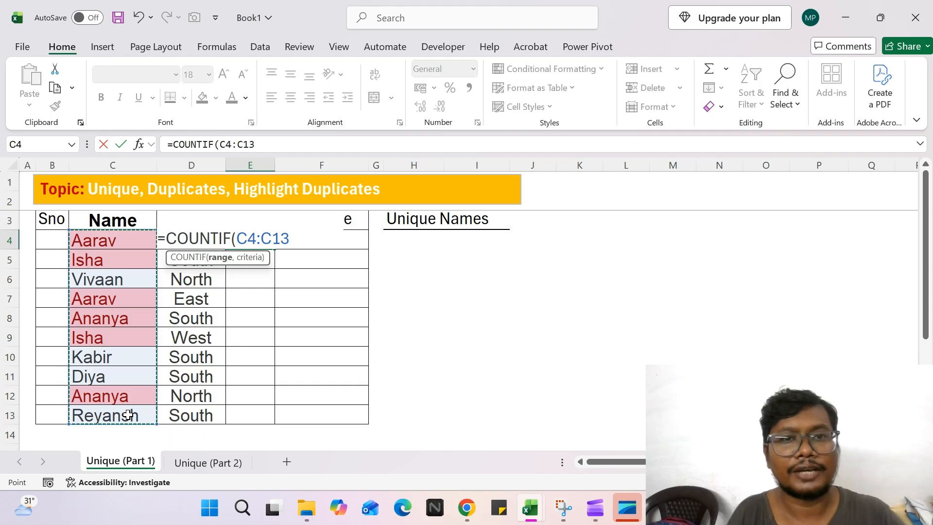
pyautogui.press('F4')
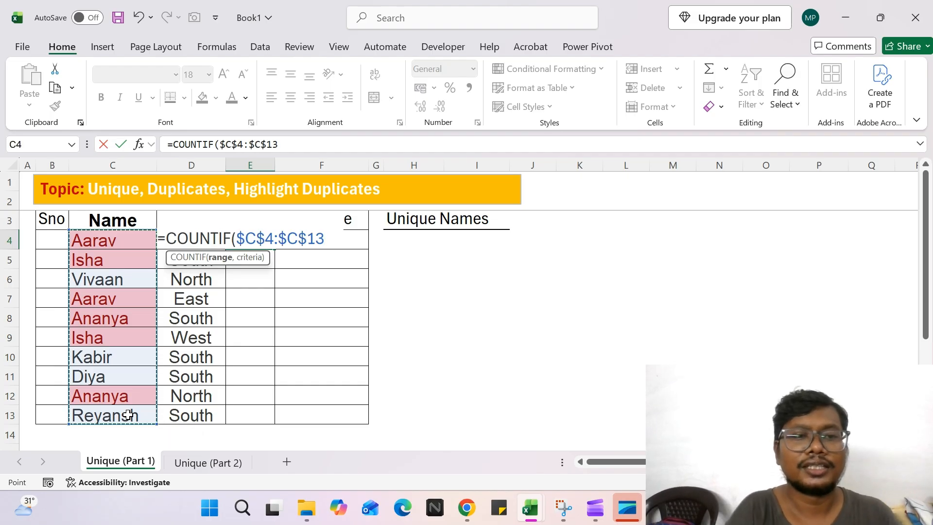
pyautogui.write(',')
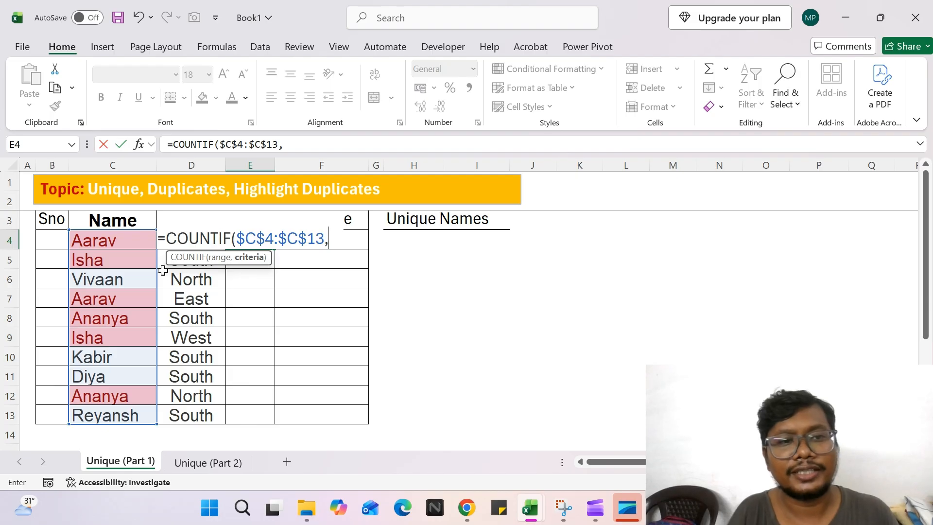
pyautogui.click(104, 242)
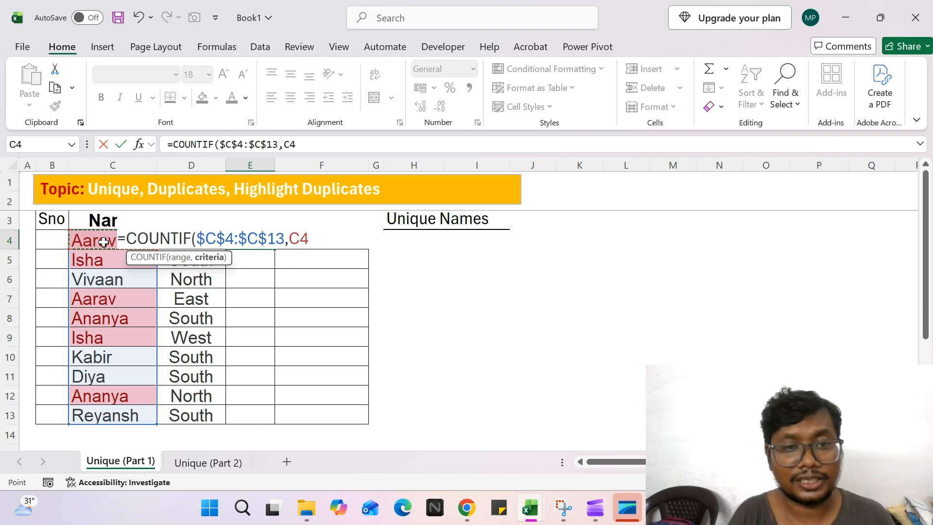
pyautogui.write(')')
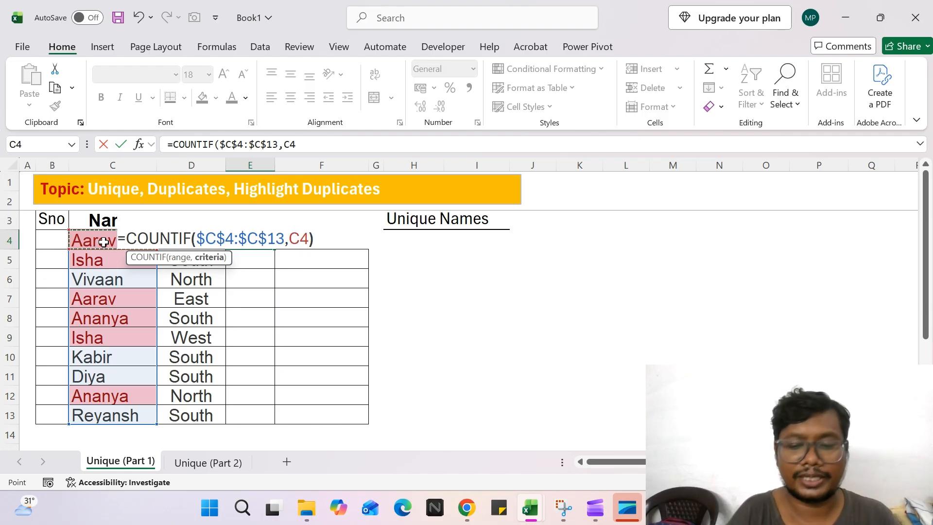
pyautogui.press('Return')
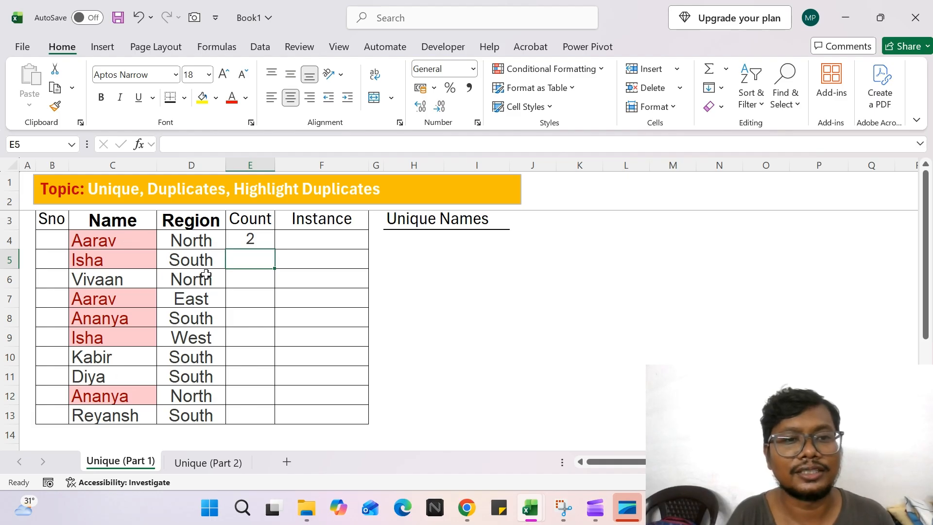
# - Fill the COUNTIF formula from E4 down the Count column to E13 and check the copied formula in E5
pyautogui.click(258, 244)
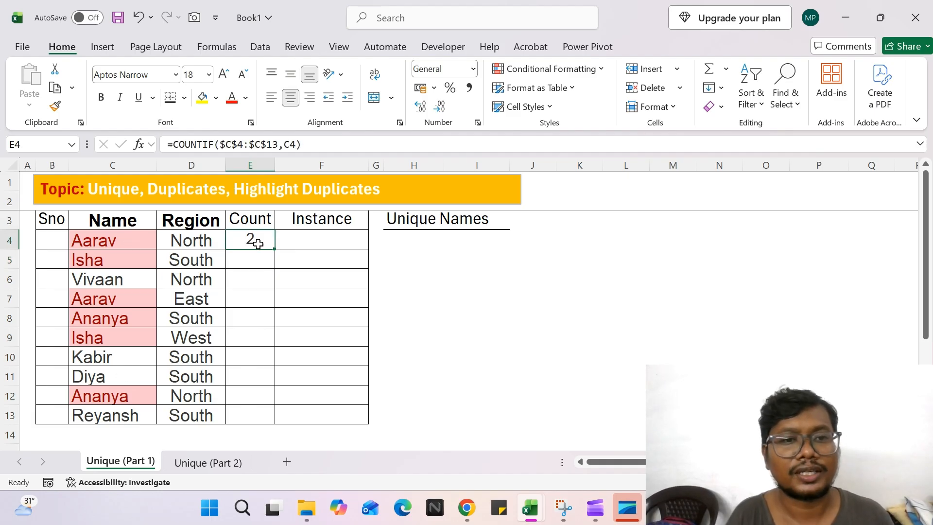
pyautogui.doubleClick(274, 249)
pyautogui.click(254, 264)
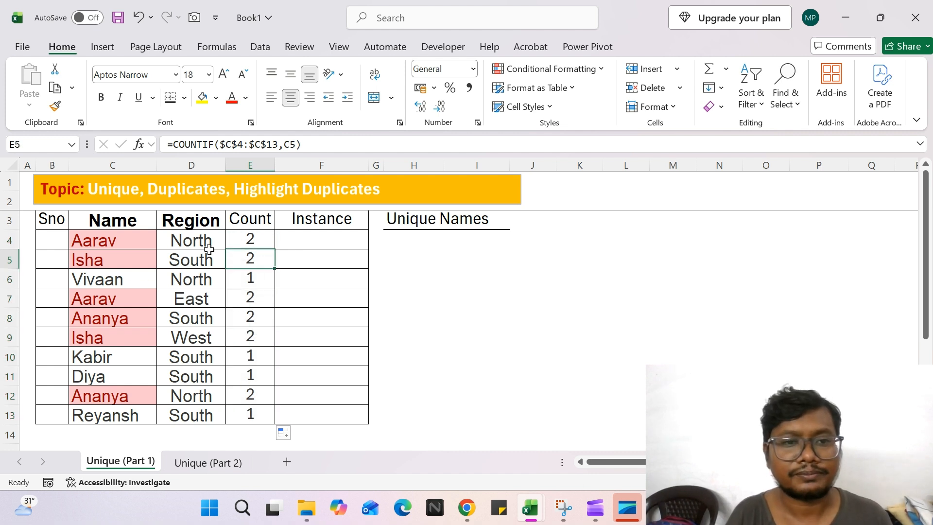
# - Turn on filtering for the table's header row, starting from the Name header in C3
pyautogui.press('Up')
pyautogui.press('Up')
pyautogui.press('Left')
pyautogui.press('Left')
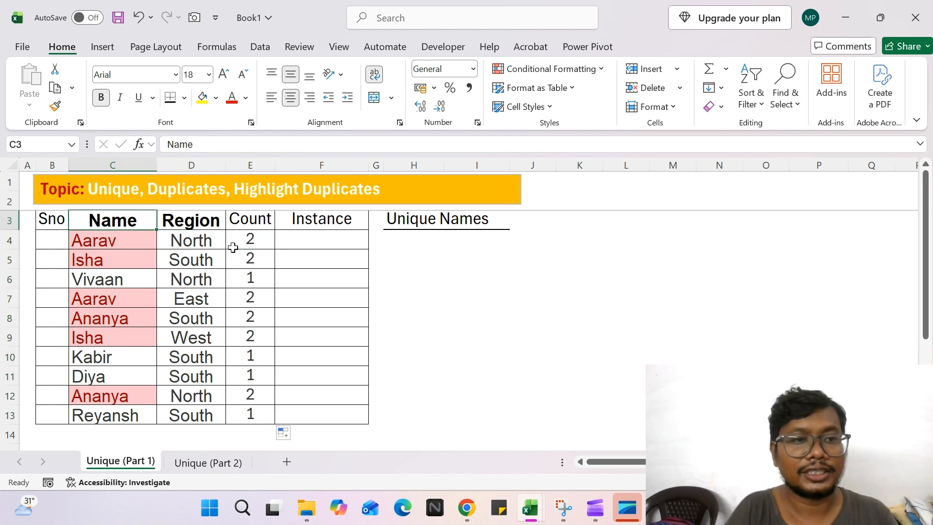
pyautogui.hotkey('ctrl', 'shift', 'l')
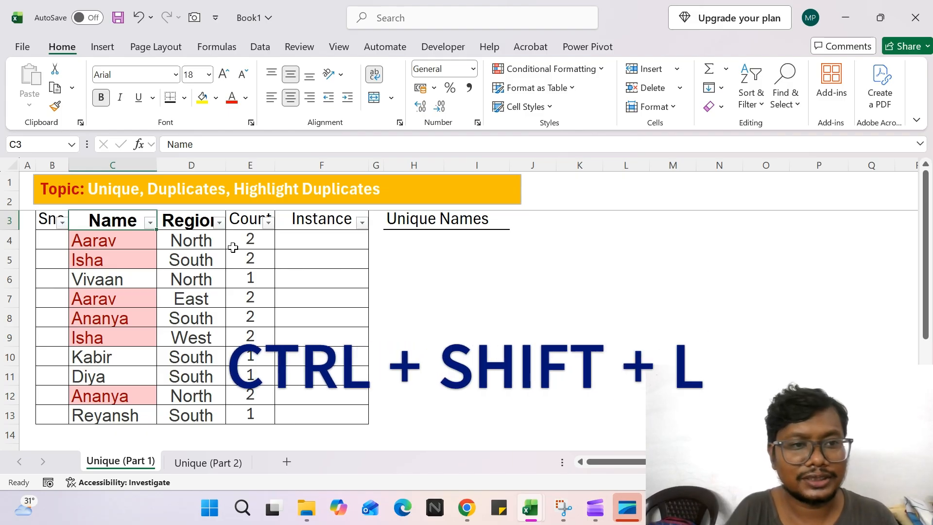
# - Sort the table by the Name column from A to Z so that repeated names are grouped together
pyautogui.press('Left')
pyautogui.press('Down')
pyautogui.press('Up')
pyautogui.press('Right')
pyautogui.press('Right')
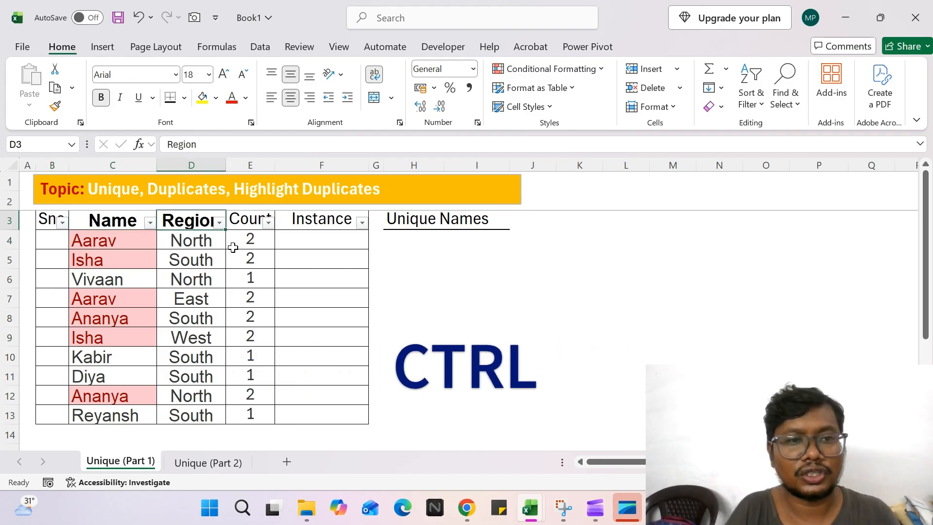
pyautogui.press('Left')
pyautogui.hotkey('alt', 'Down')
pyautogui.press('Return')
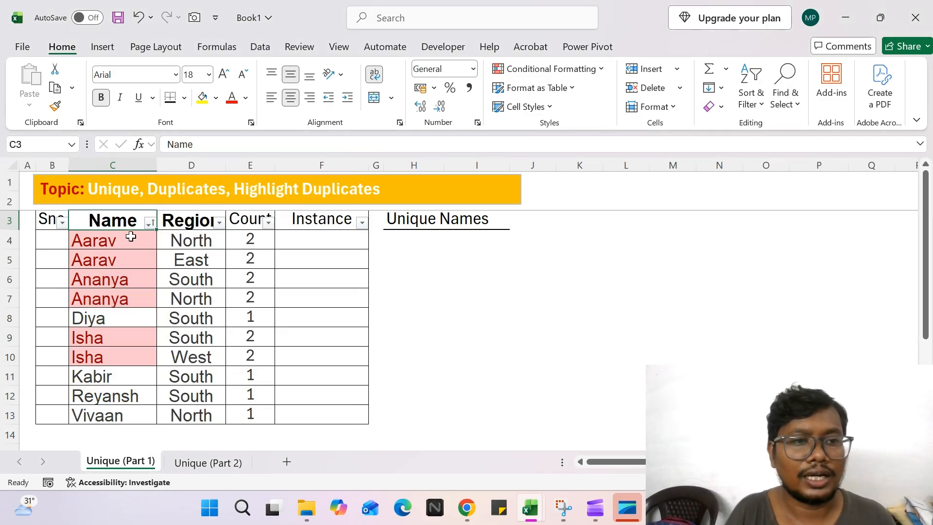
# - Compare the Count values of the grouped repeated names in rows 4 to 7 with the single name in row 8
pyautogui.moveTo(104, 240); pyautogui.dragTo(259, 258)
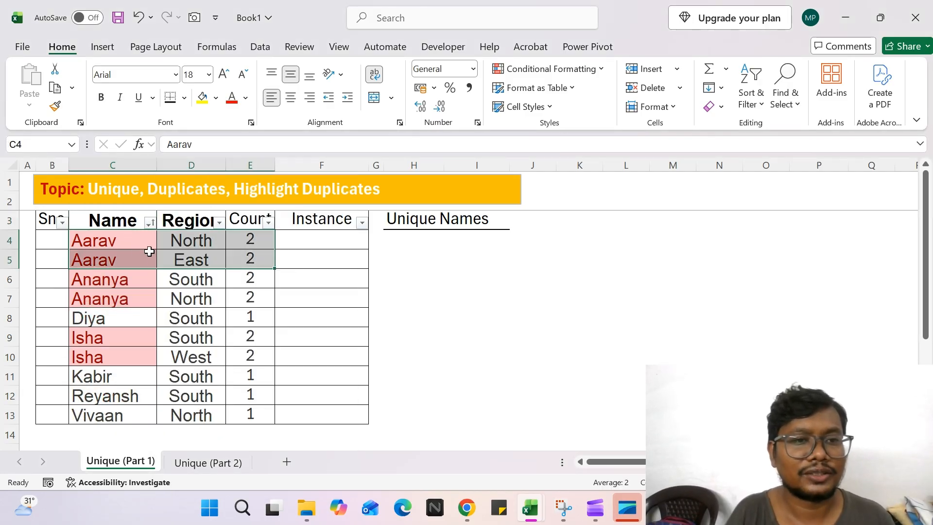
pyautogui.click(267, 237)
pyautogui.click(250, 265)
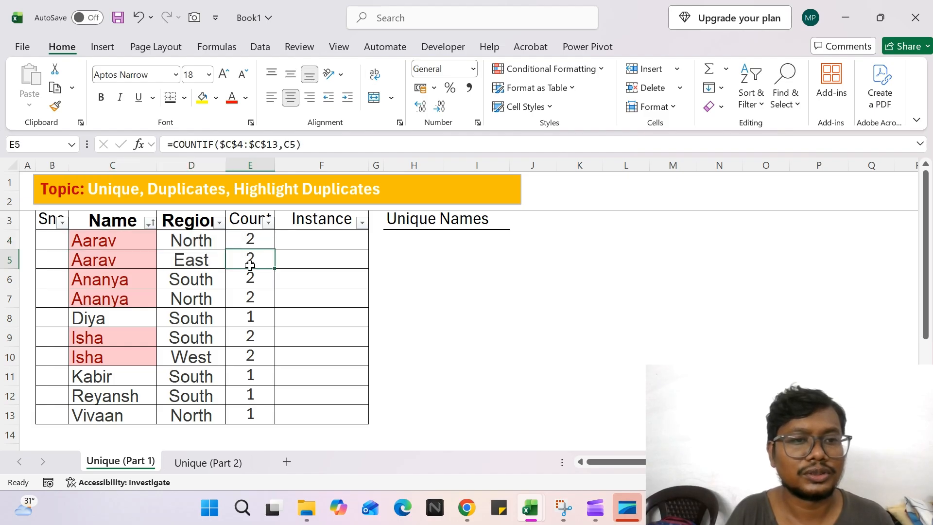
pyautogui.click(272, 237)
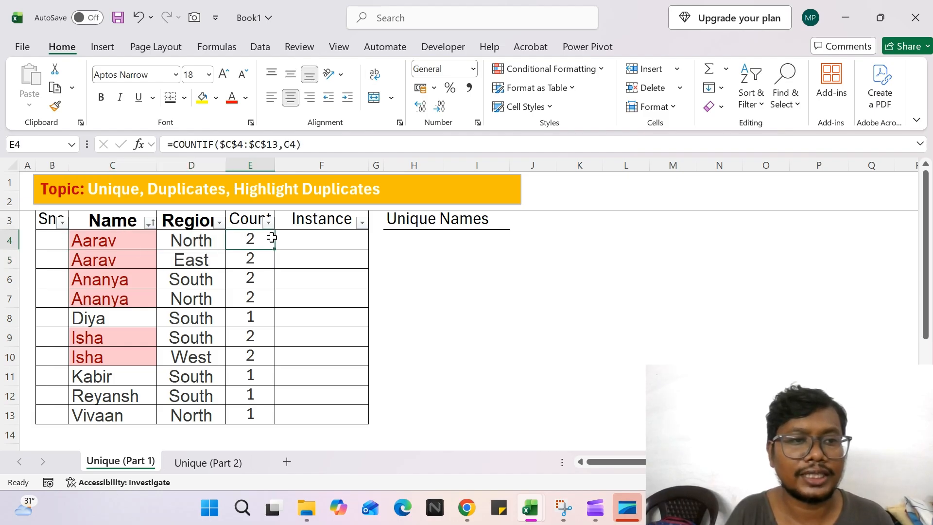
pyautogui.click(246, 273)
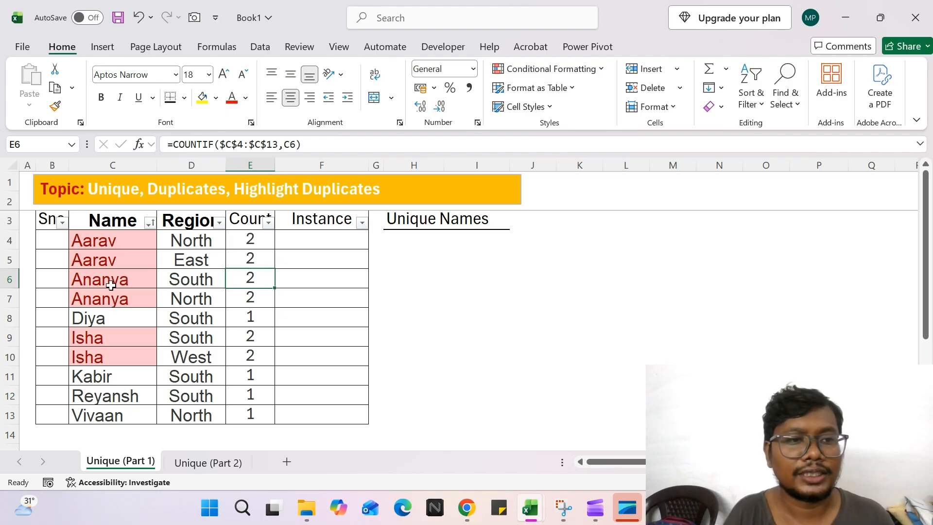
pyautogui.moveTo(110, 285); pyautogui.dragTo(158, 281)
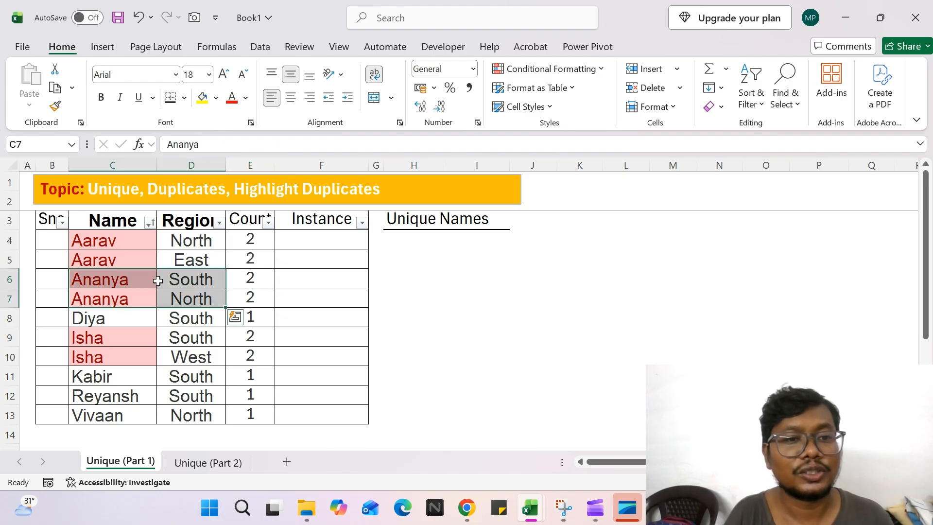
pyautogui.click(260, 272)
pyautogui.click(86, 285)
pyautogui.moveTo(85, 285); pyautogui.dragTo(258, 299)
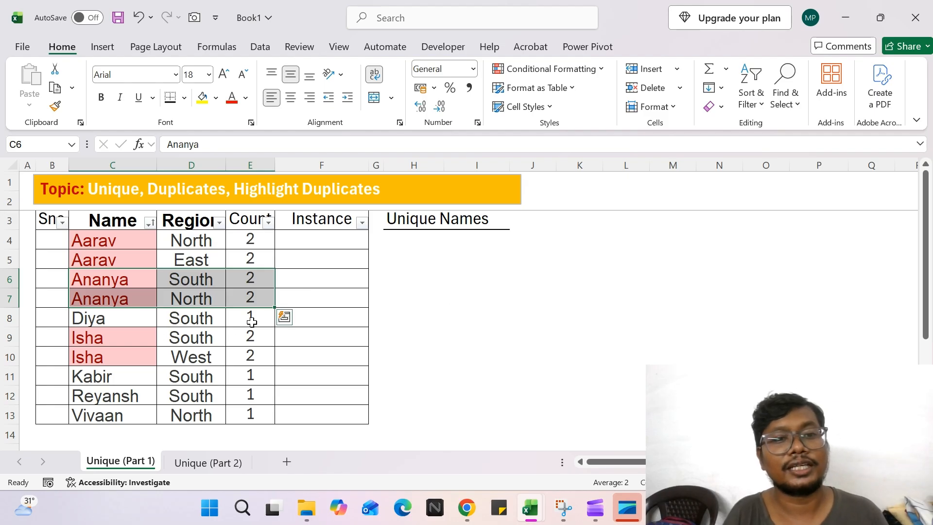
pyautogui.click(271, 318)
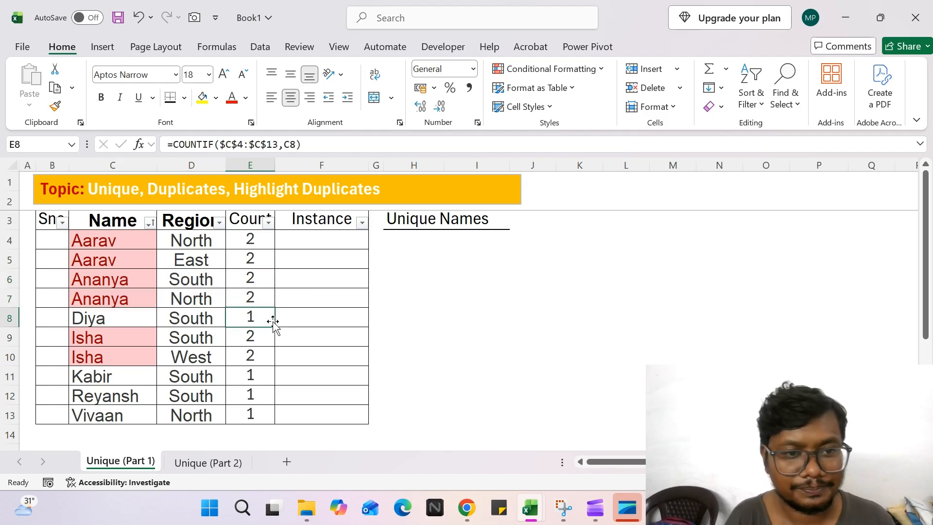
# - Undo the A to Z sort of the Name column
pyautogui.click(102, 221)
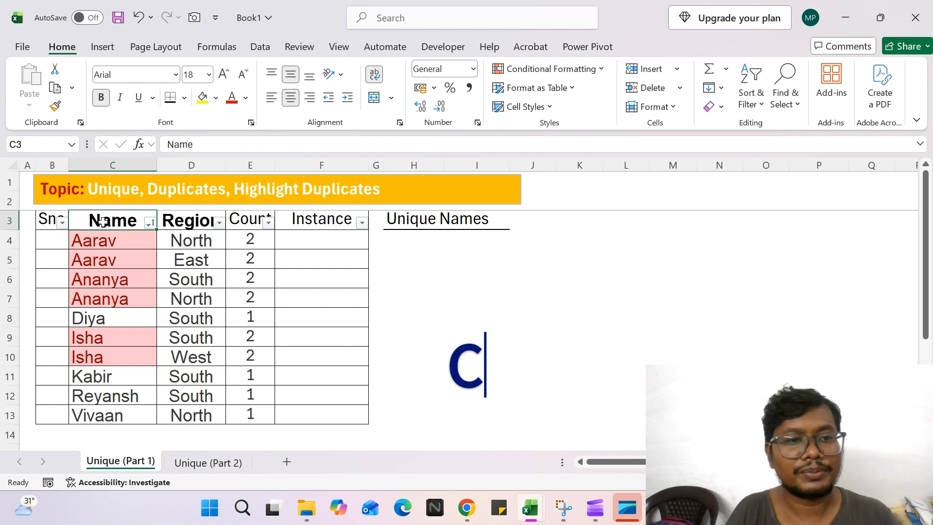
pyautogui.hotkey('ctrl', 'z')
pyautogui.click(102, 222)
# - Write the formula =COUNTIF(C4:C4,C4) in the Instance column's first data cell, F4
pyautogui.press('Right')
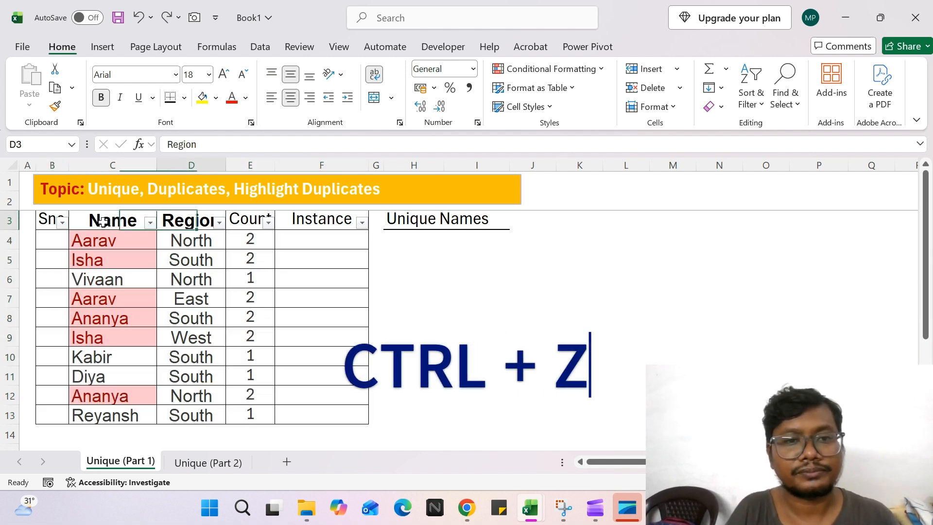
pyautogui.press('Right')
pyautogui.press('Right')
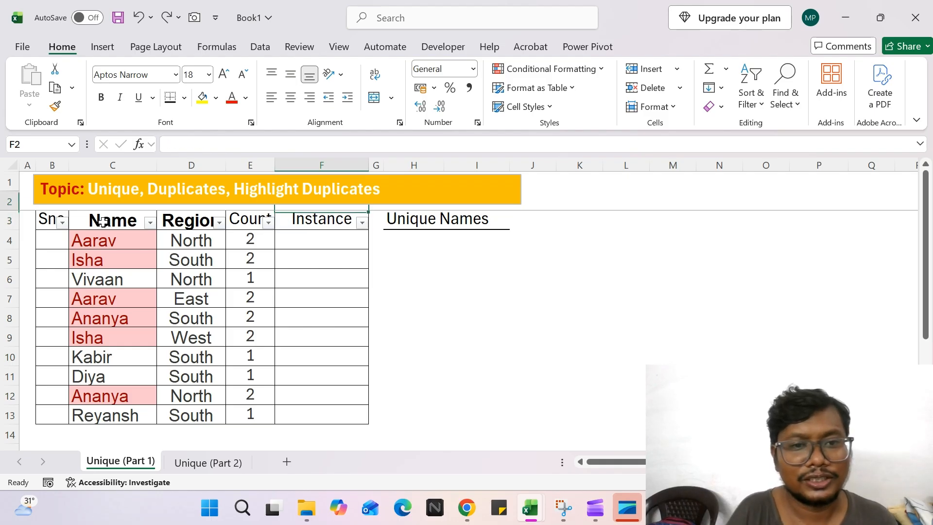
pyautogui.press('Down')
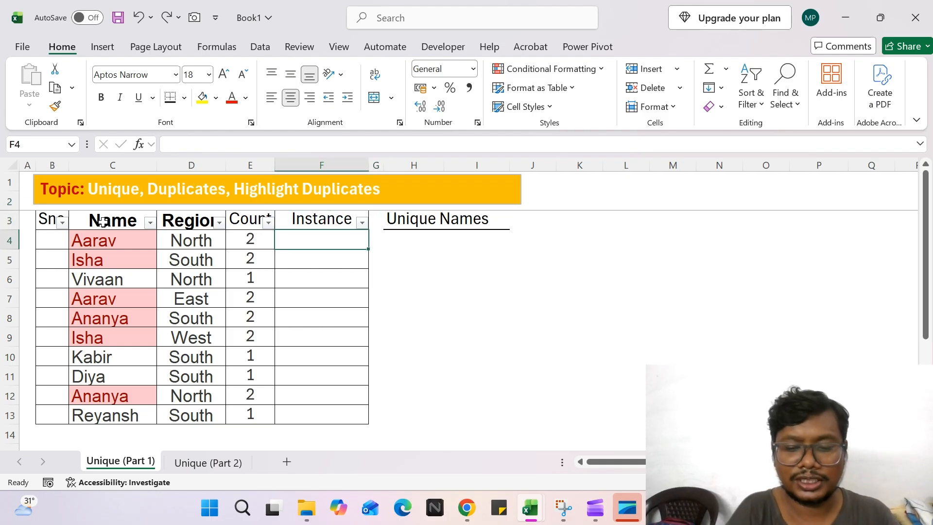
pyautogui.write('=countif')
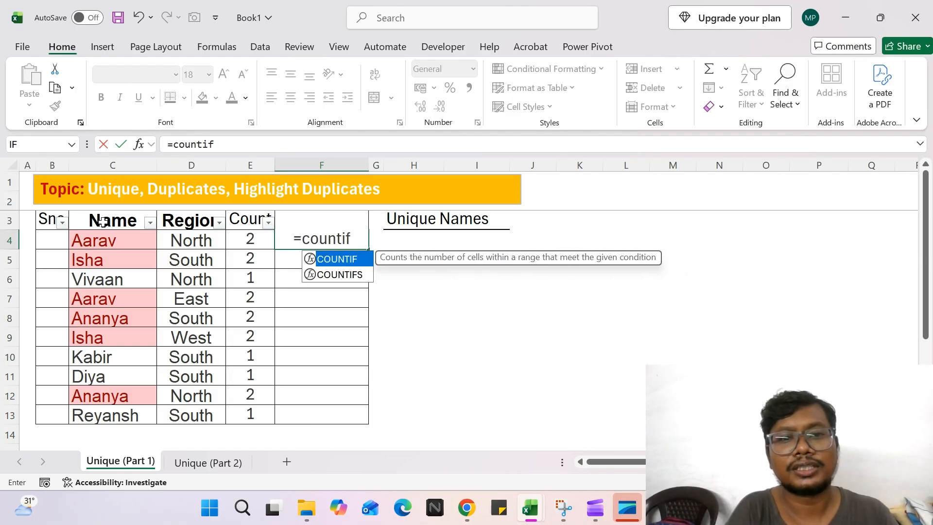
pyautogui.press('Tab')
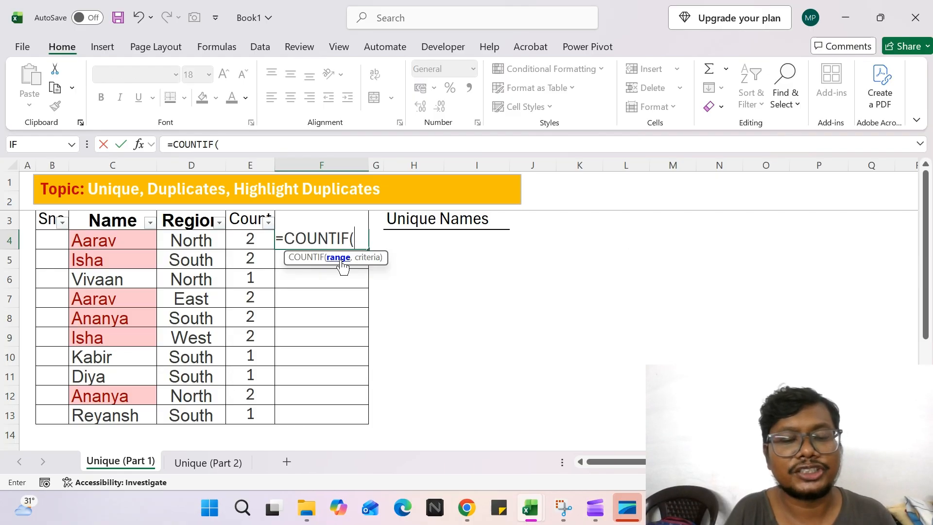
pyautogui.click(123, 244)
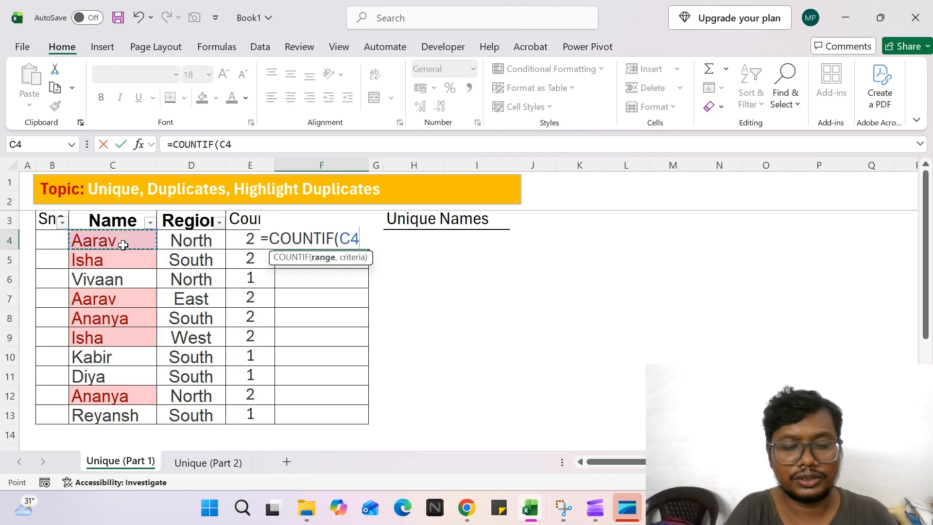
pyautogui.press('F8')
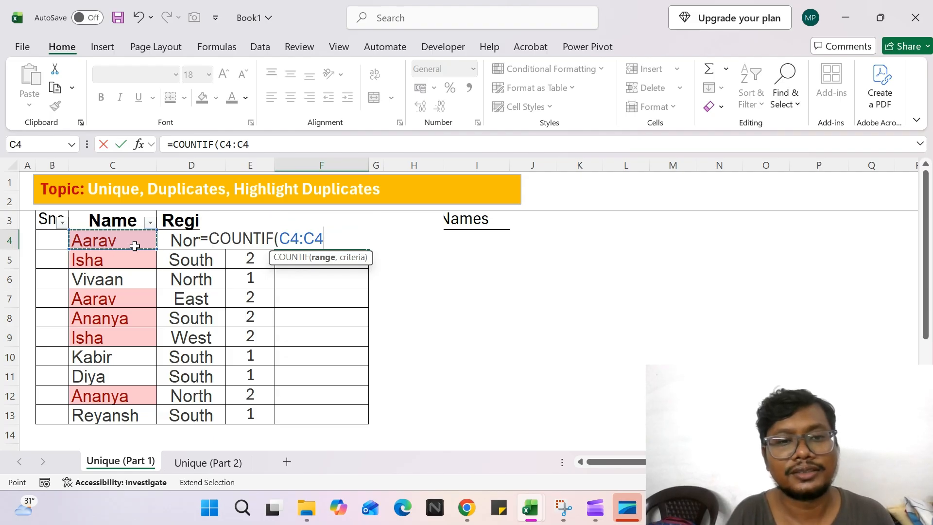
pyautogui.write(',')
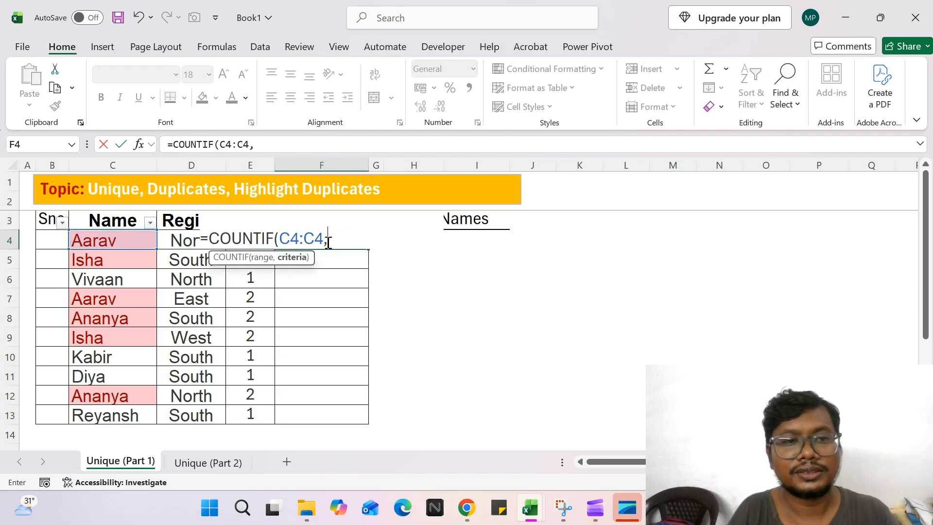
pyautogui.click(137, 243)
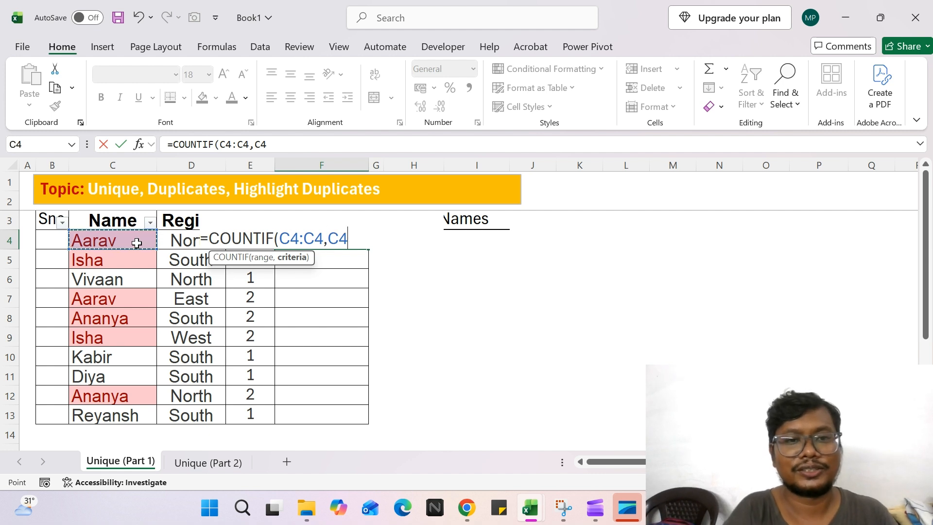
pyautogui.write(')')
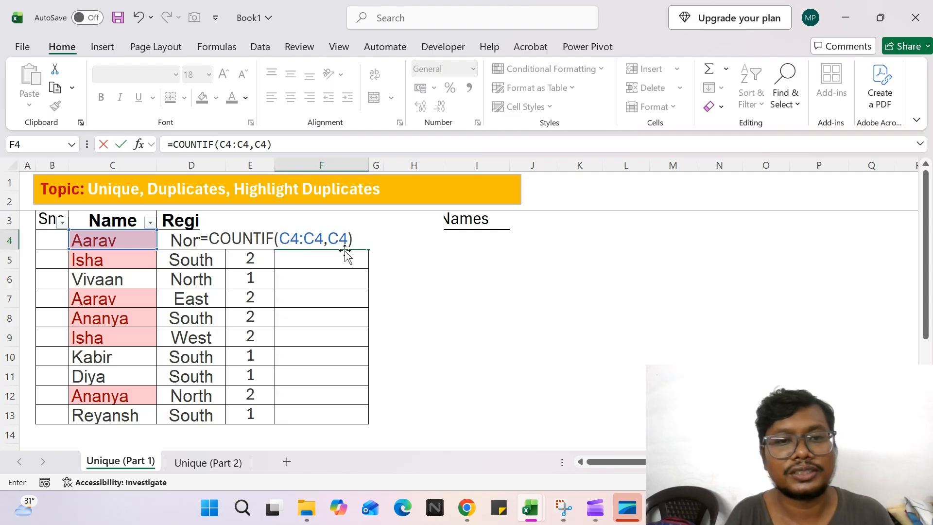
# - Make the range's starting reference absolute so that F4 holds =COUNTIF($C$4:C4,C4), and commit the formula
pyautogui.click(295, 241)
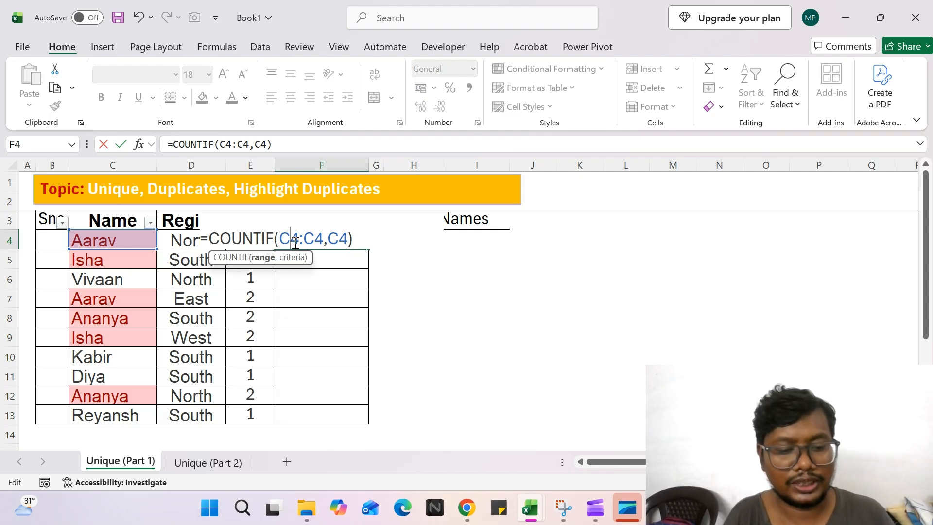
pyautogui.press('F4')
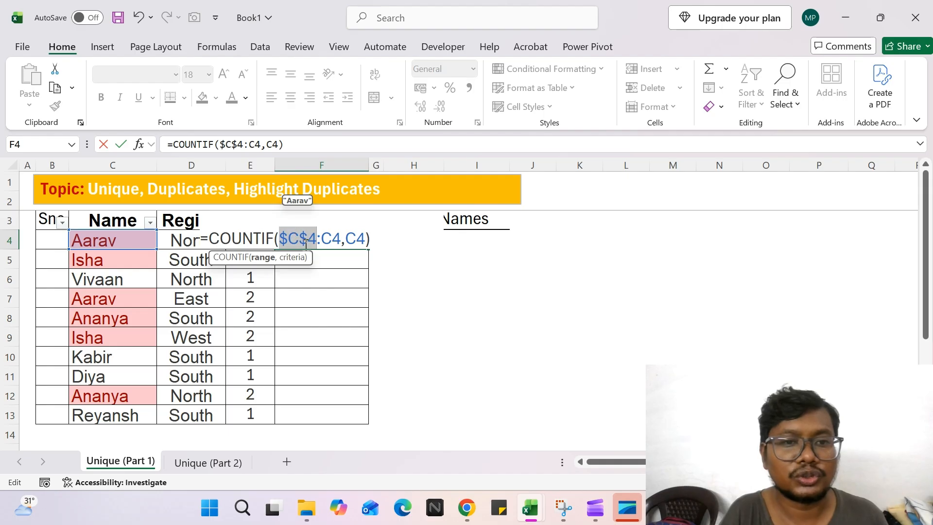
pyautogui.press('Return')
# - Fill the COUNTIF formula from F4 down the Instance column to F13 and check the expanded range in F5
pyautogui.click(337, 242)
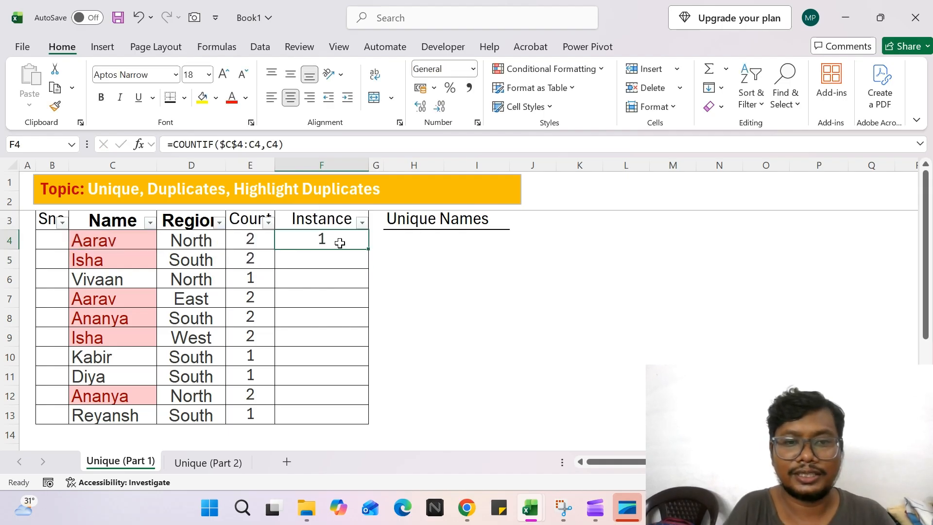
pyautogui.doubleClick(371, 251)
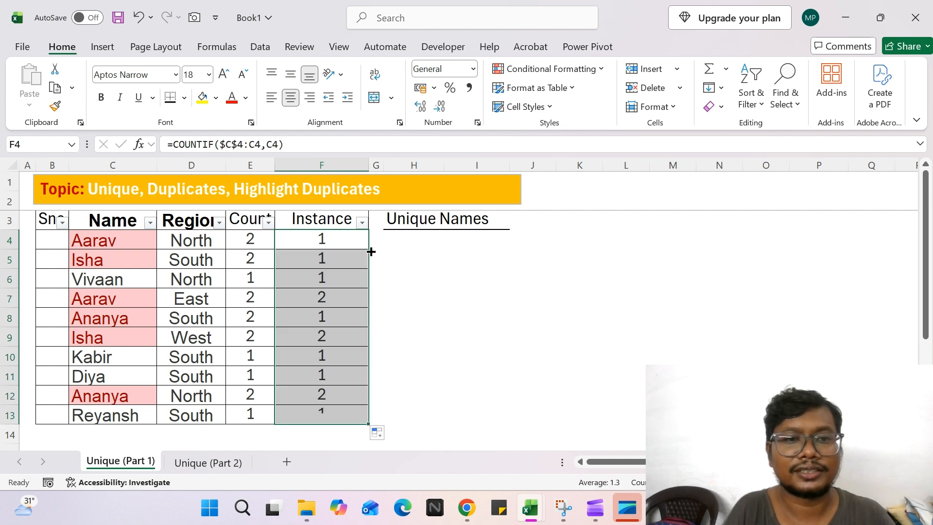
pyautogui.click(323, 261)
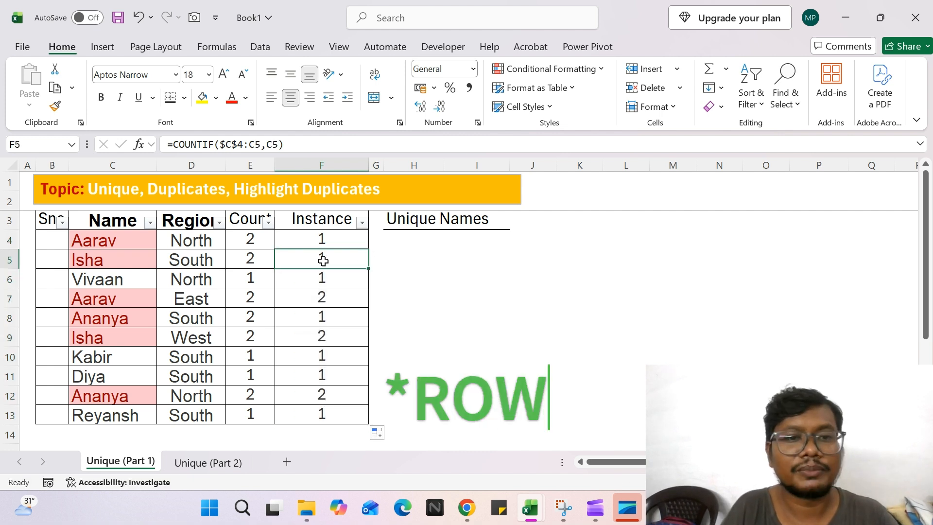
pyautogui.doubleClick(323, 261)
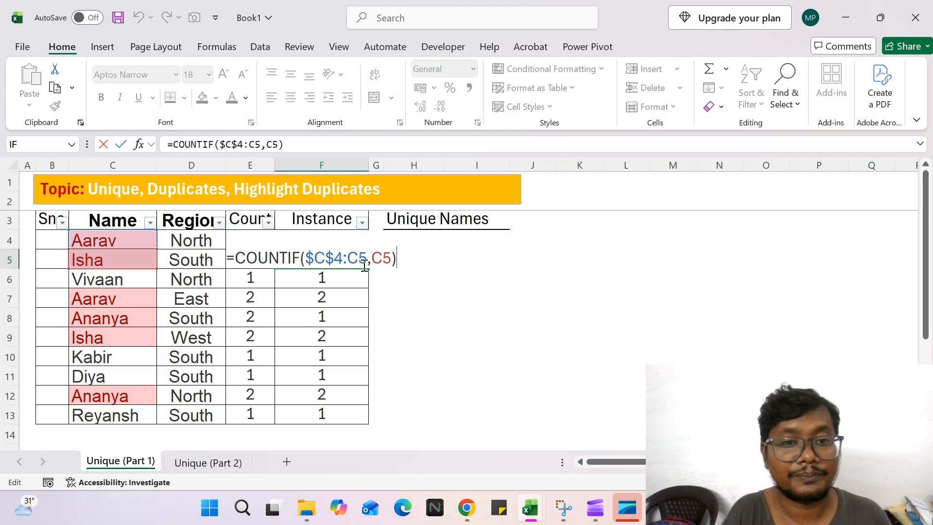
pyautogui.moveTo(366, 261); pyautogui.dragTo(315, 261)
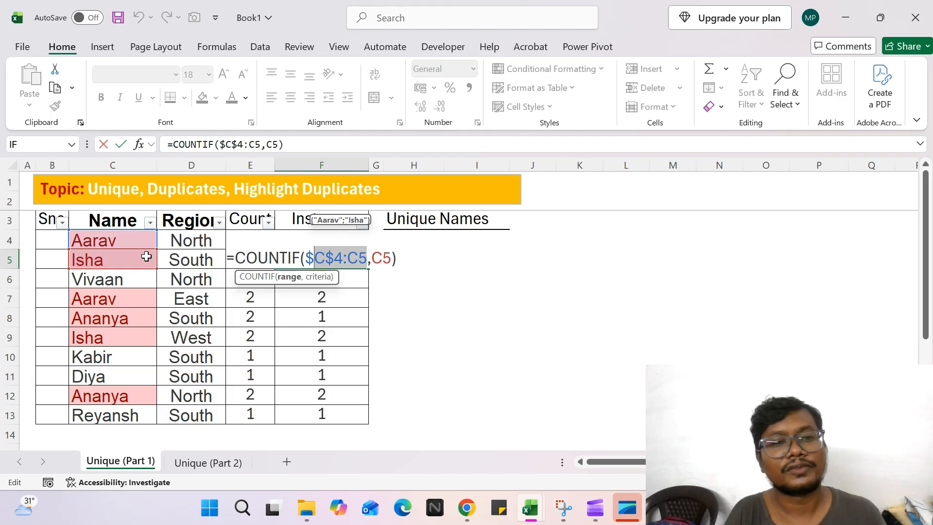
pyautogui.press('Return')
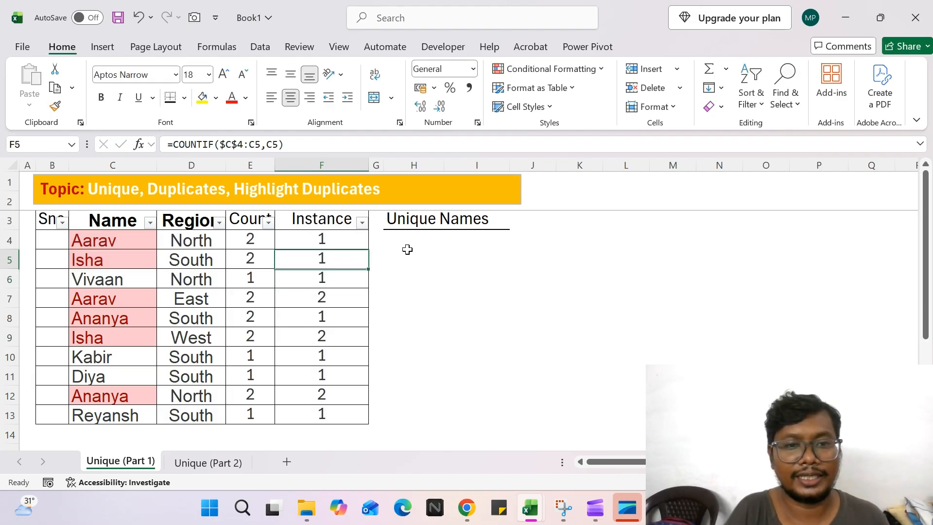
# - Examine how far the COUNTIF range extends in the Instance formula in cell F7
pyautogui.press('Down')
pyautogui.press('Down')
pyautogui.press('Up')
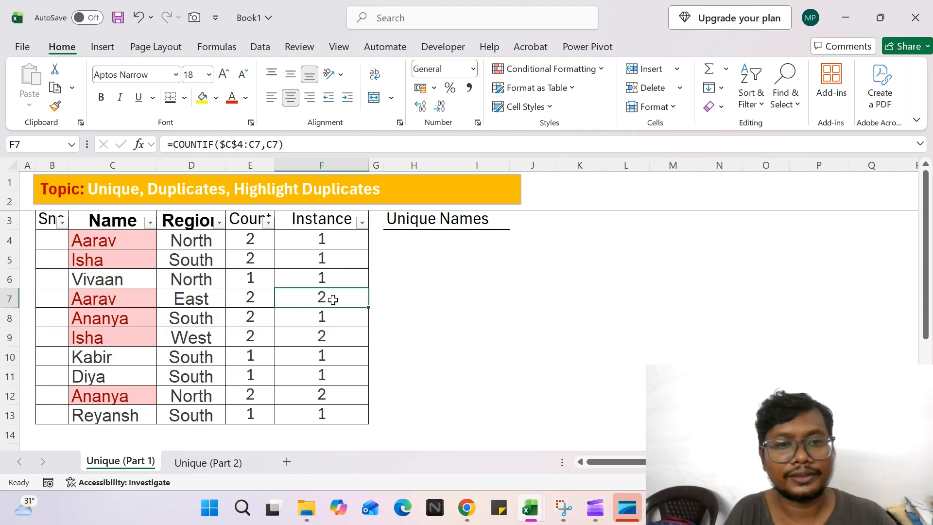
pyautogui.press('F2')
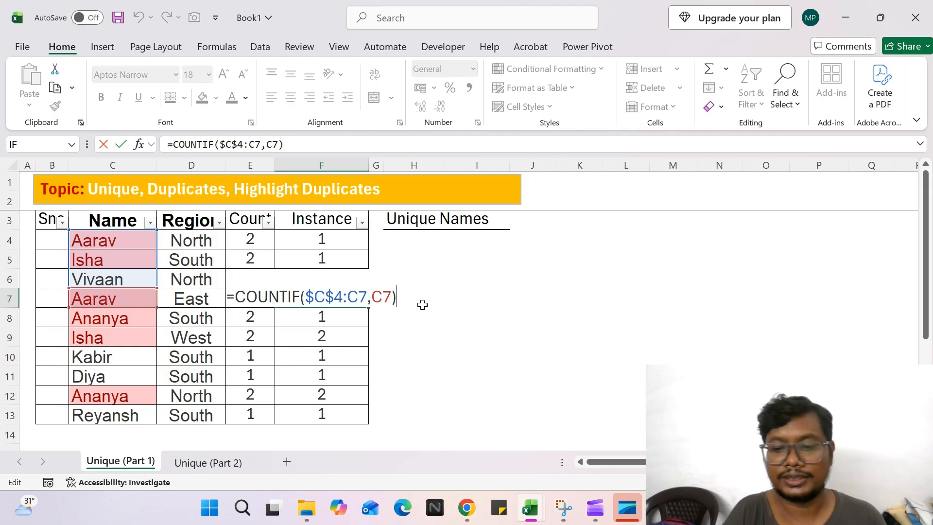
pyautogui.press('Return')
pyautogui.press('Up')
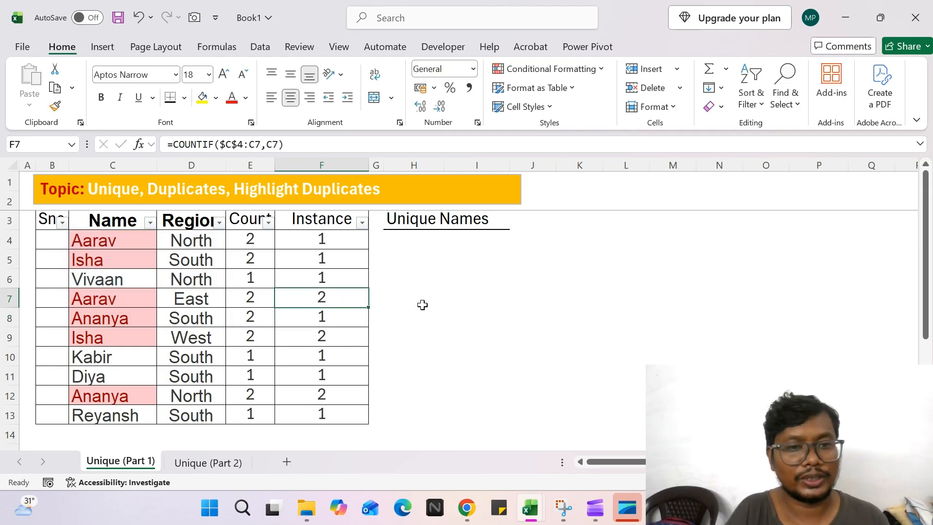
# - Sort the table by the Name column in ascending A to Z order
pyautogui.press('Up')
pyautogui.press('Up')
pyautogui.press('Up')
pyautogui.press('Up')
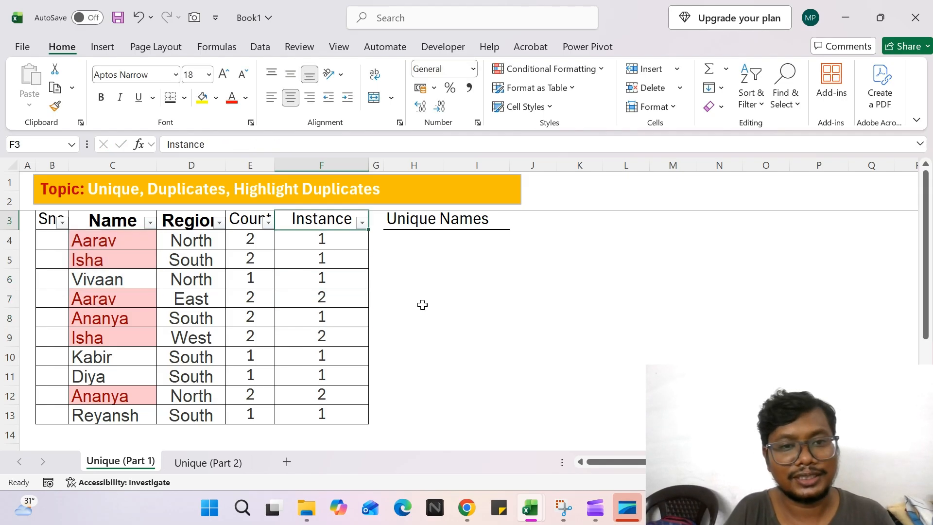
pyautogui.press('Down')
pyautogui.press('Up')
pyautogui.press('Left')
pyautogui.press('Left')
pyautogui.press('Left')
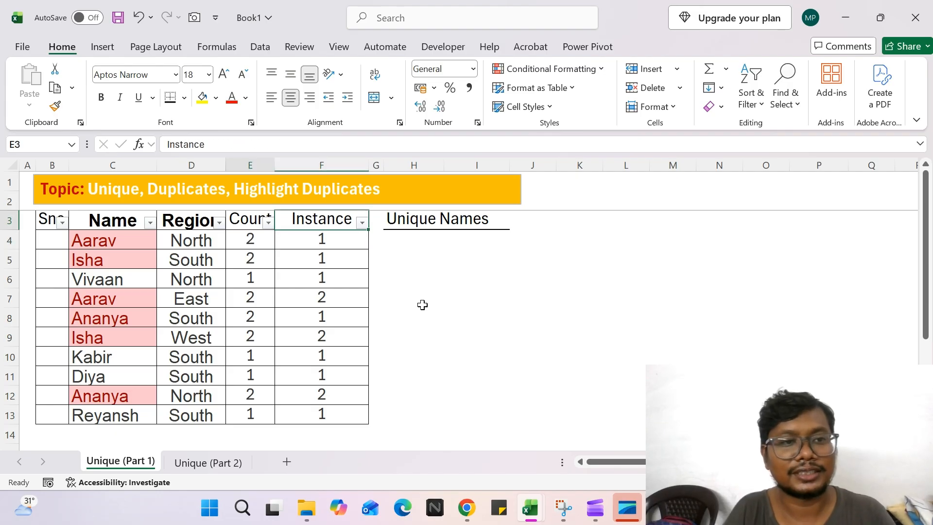
pyautogui.hotkey('alt', 'Down')
pyautogui.press('Return')
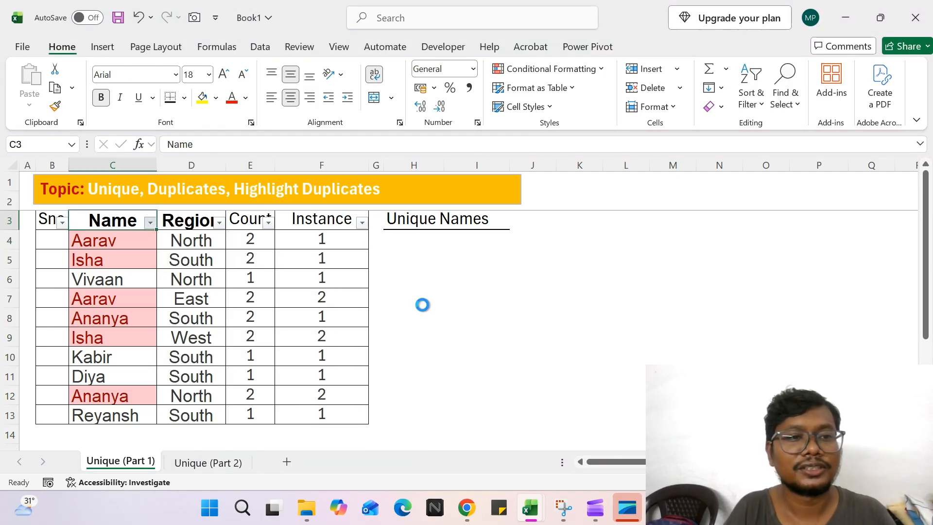
# - Compare the Count and Instance values in the adjacent rows of each duplicated name, then review the Name to Instance headers
pyautogui.press('Down')
pyautogui.hotkey('shift', 'Down')
pyautogui.hotkey('shift', 'Right')
pyautogui.hotkey('shift', 'Right')
pyautogui.hotkey('shift', 'Right')
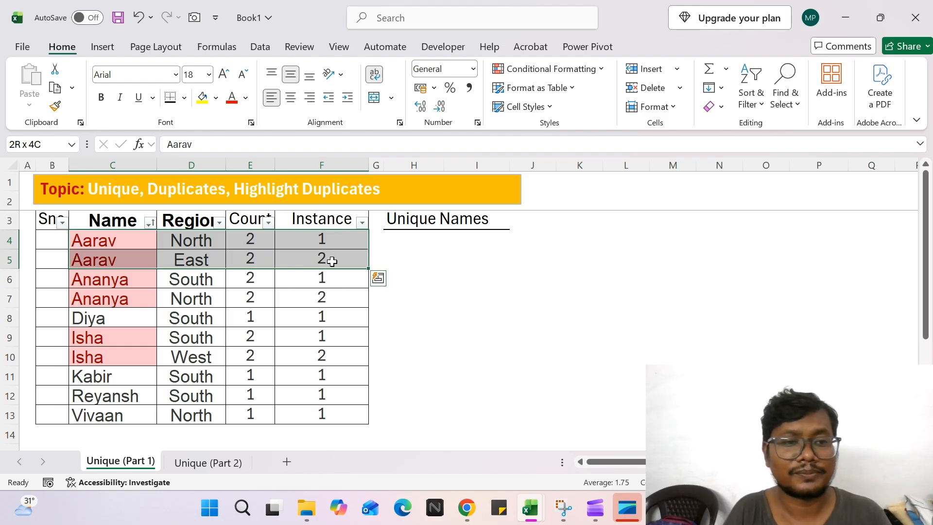
pyautogui.moveTo(100, 279); pyautogui.dragTo(321, 298)
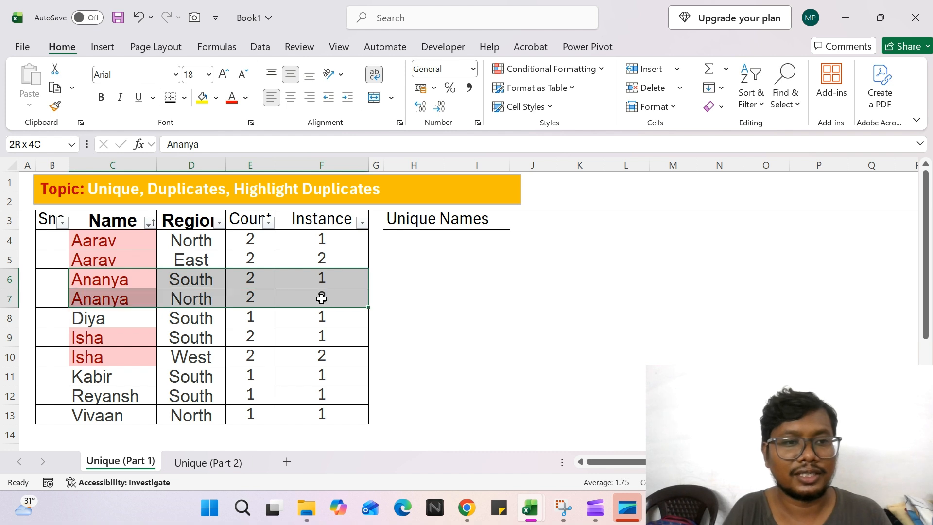
pyautogui.moveTo(98, 338); pyautogui.dragTo(314, 347)
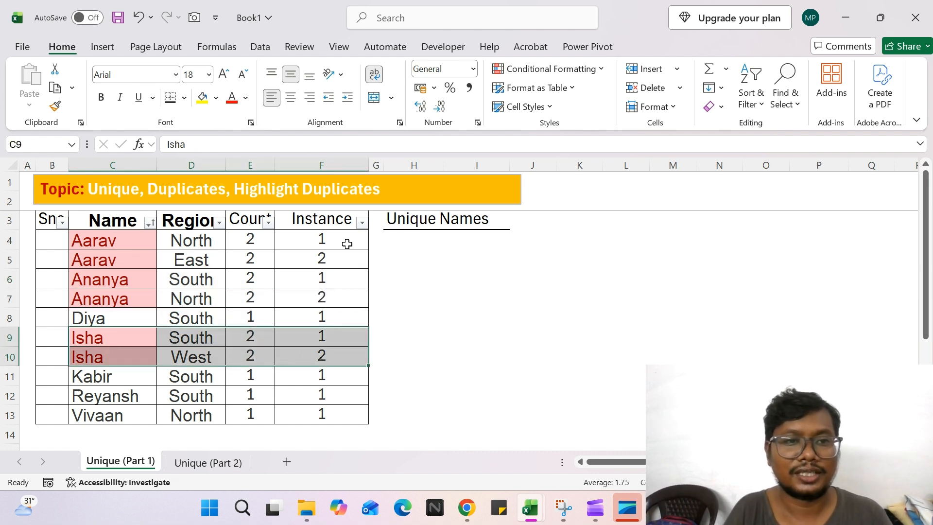
pyautogui.click(324, 222)
pyautogui.press('Left')
pyautogui.press('Left')
pyautogui.press('Left')
pyautogui.press('Right')
pyautogui.press('Right')
pyautogui.press('Right')
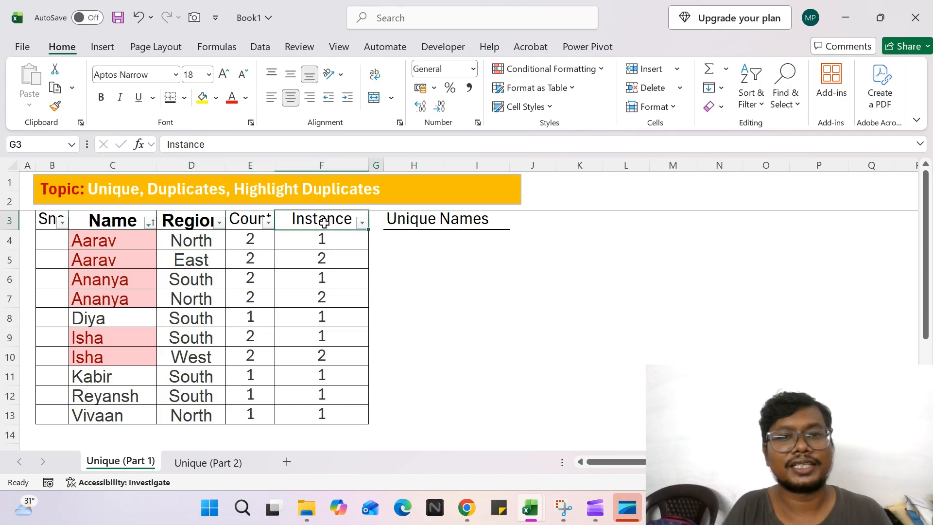
# - Enter the formula =UNIQUE(C4:C13) in H4 under the Unique Names heading
pyautogui.press('Right')
pyautogui.press('Down')
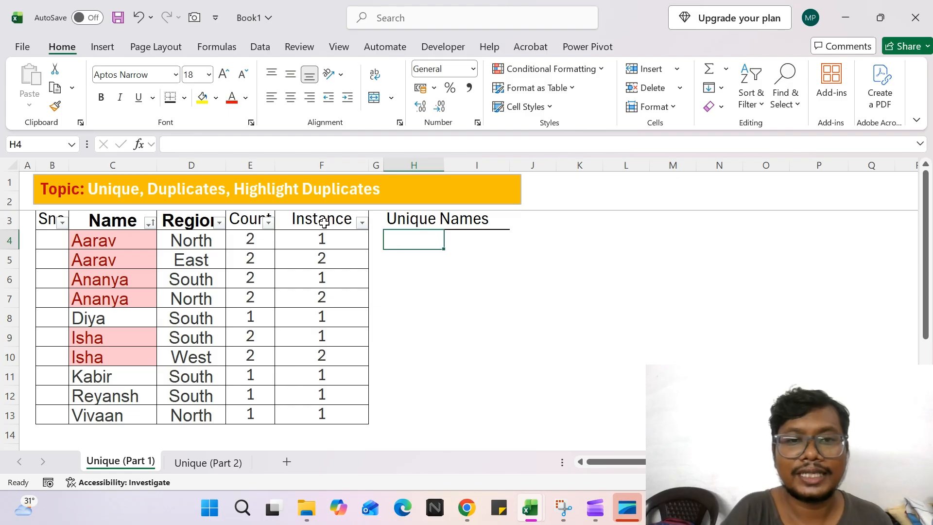
pyautogui.write('=')
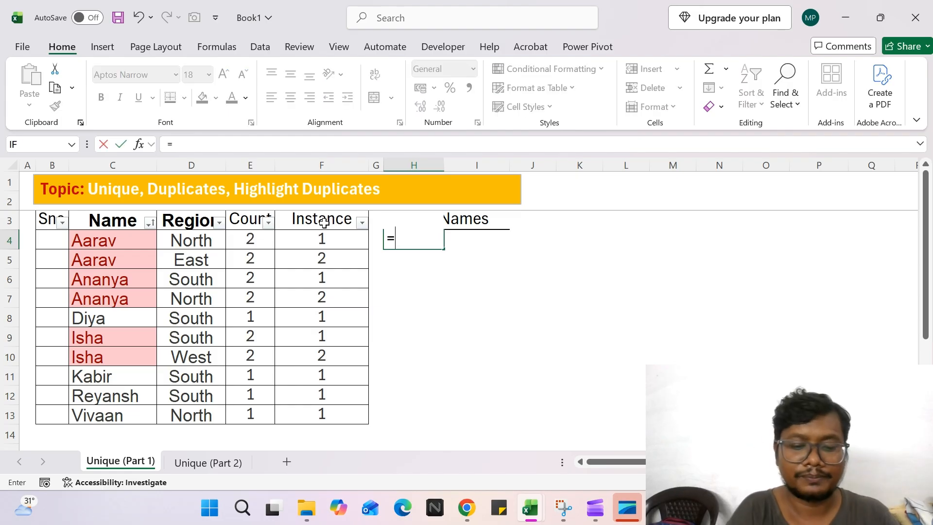
pyautogui.write('un')
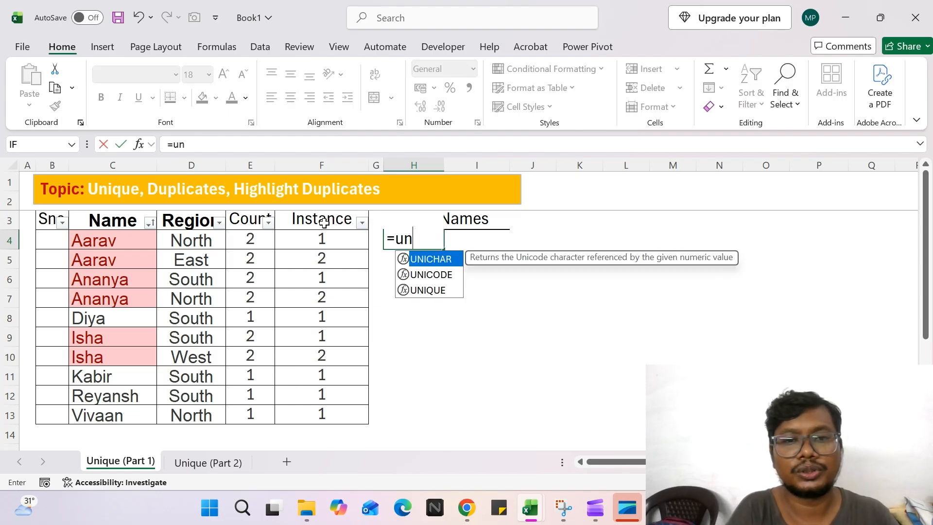
pyautogui.write('ique')
pyautogui.press('Tab')
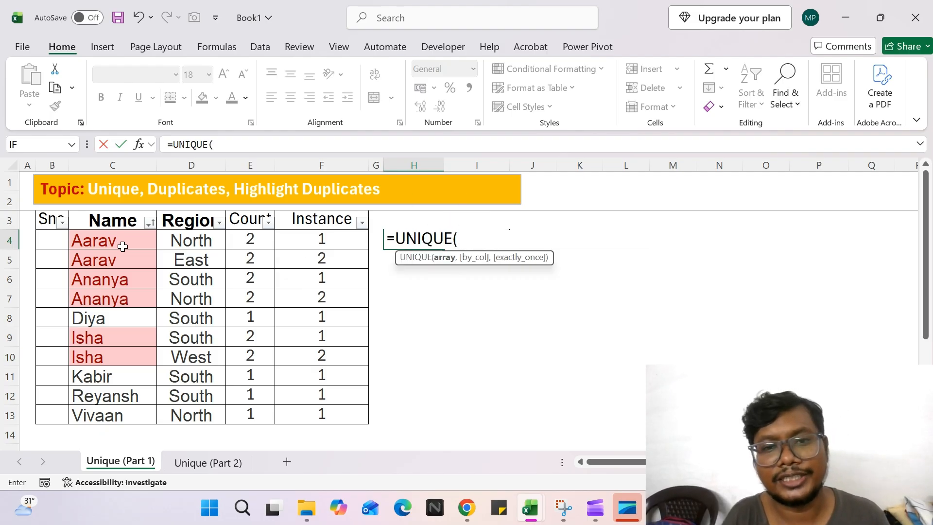
pyautogui.moveTo(123, 246); pyautogui.dragTo(122, 408)
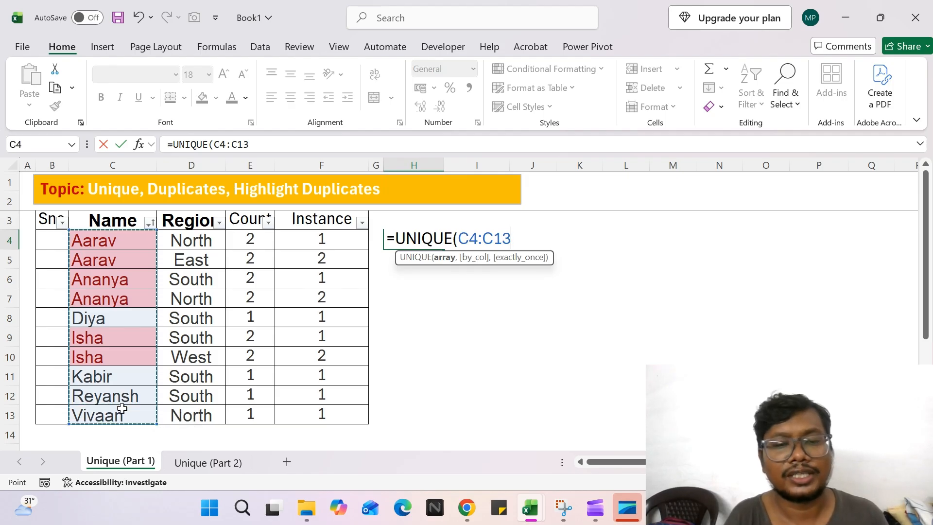
pyautogui.press('Return')
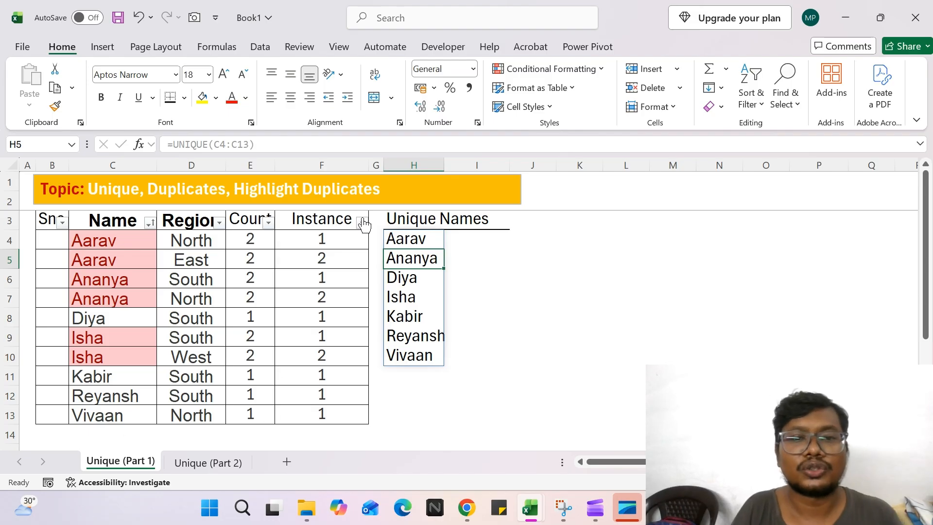
# - Compare the spilled list under Unique Names with the source names in C4:C13
pyautogui.click(431, 241)
pyautogui.hotkey('ctrl', 'shift', 'Down')
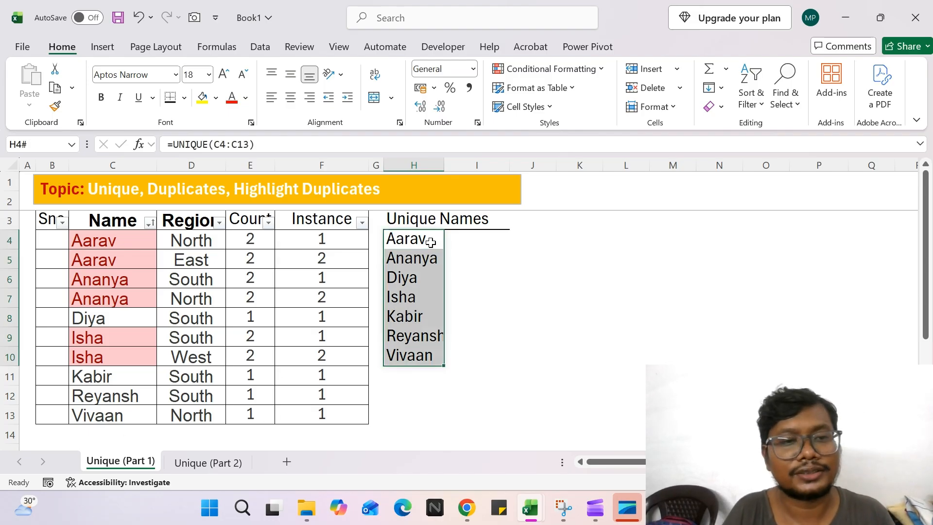
pyautogui.press('Left')
pyautogui.press('Left')
pyautogui.press('Left')
pyautogui.press('Left')
pyautogui.press('Left')
pyautogui.press('Left')
pyautogui.press('Right')
pyautogui.hotkey('ctrl', 'shift', 'Down')
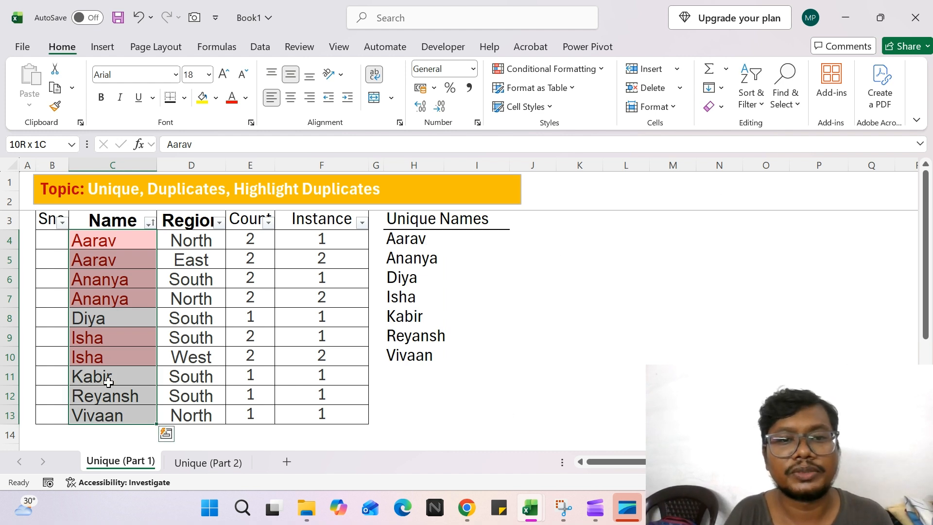
pyautogui.moveTo(406, 238); pyautogui.dragTo(407, 348)
# - Check the Name column entry by entry for repeated names and for each distinct name down to C13
pyautogui.click(168, 280)
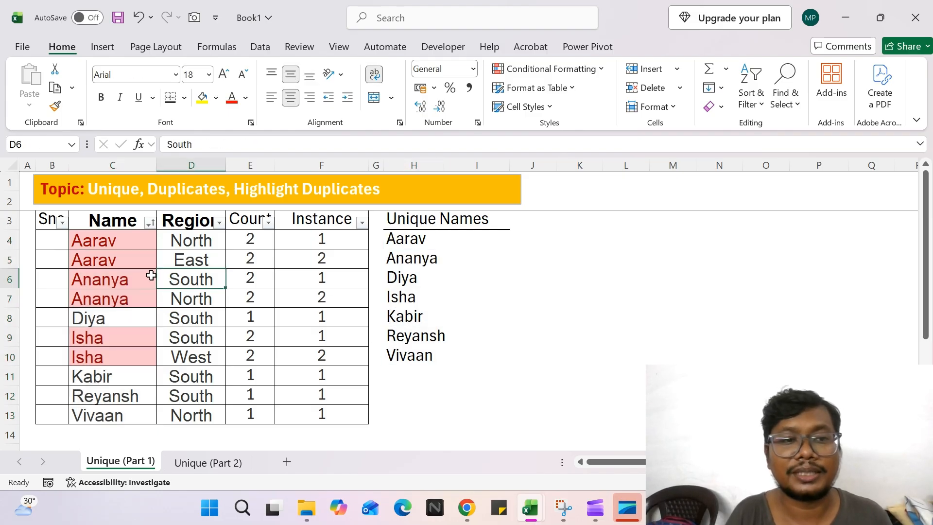
pyautogui.click(96, 261)
pyautogui.click(102, 289)
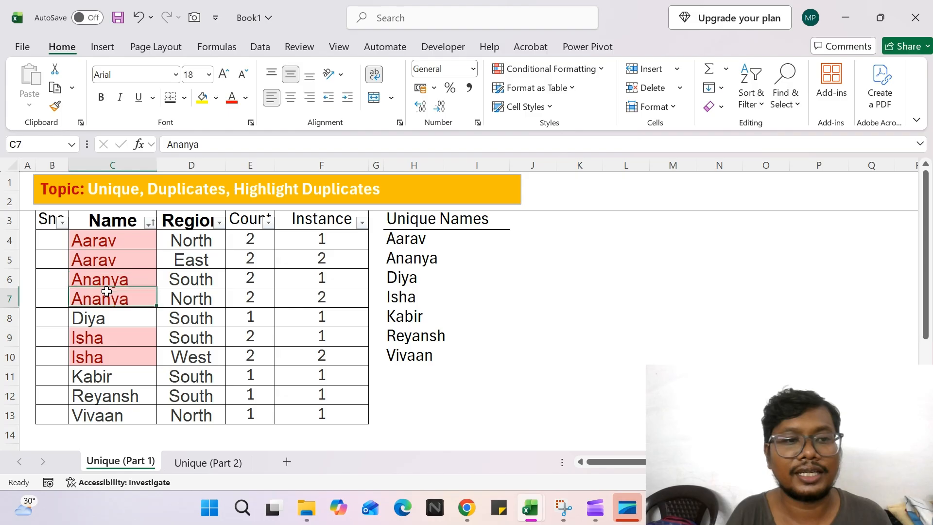
pyautogui.click(104, 338)
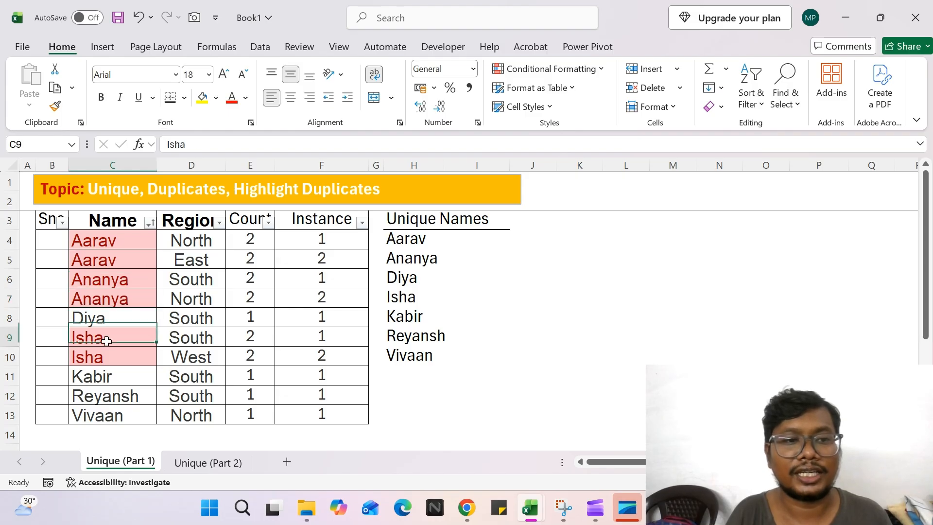
pyautogui.click(114, 243)
pyautogui.click(105, 281)
pyautogui.click(99, 321)
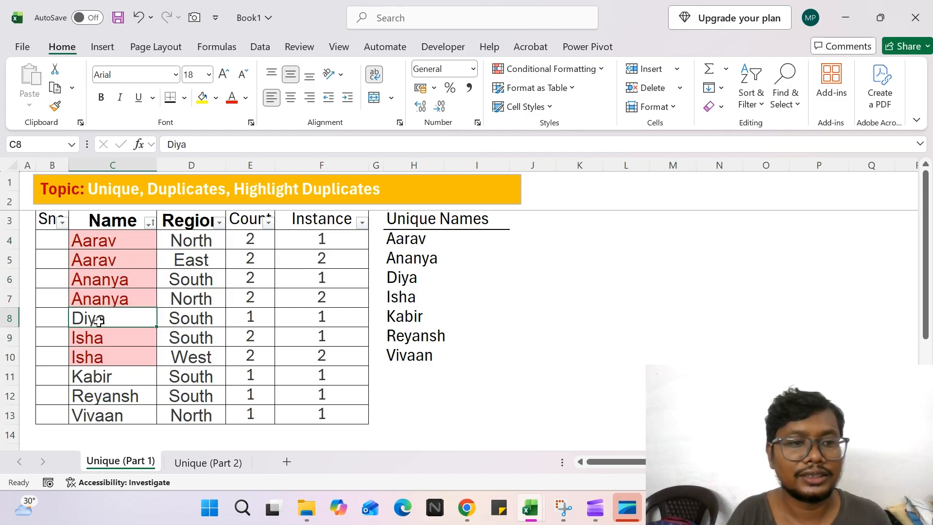
pyautogui.click(87, 352)
pyautogui.click(102, 377)
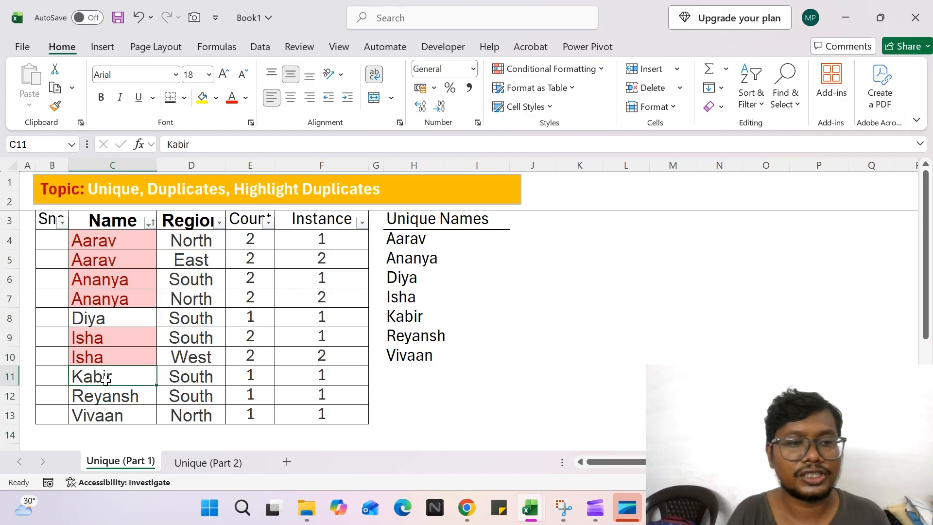
pyautogui.click(116, 396)
pyautogui.click(116, 413)
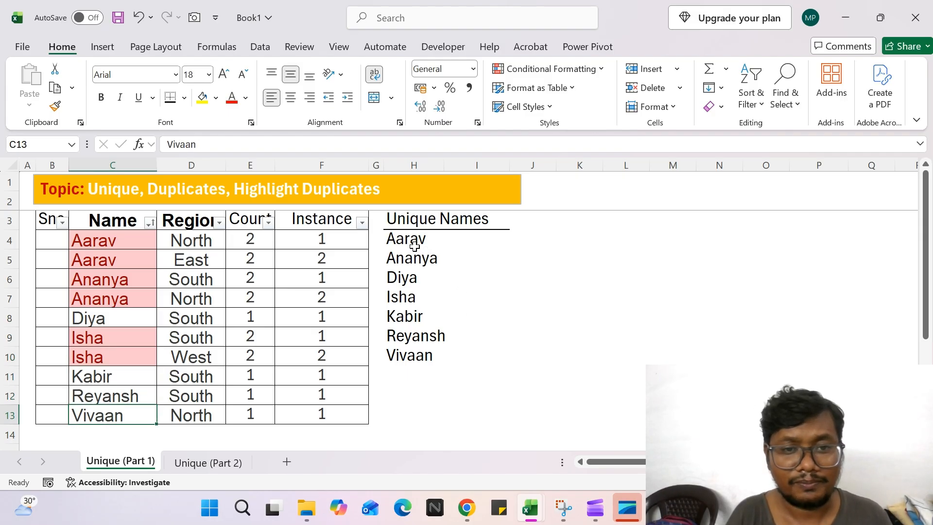
# - Open the Unique (Part 2) sheet and examine the city and timestamp in the two highlighted rows of the same customer
pyautogui.click(201, 462)
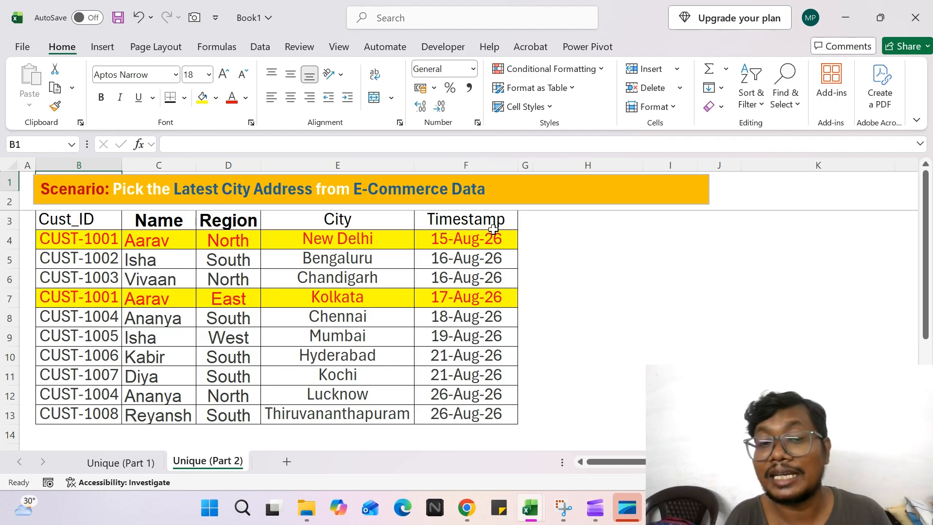
pyautogui.click(108, 239)
pyautogui.click(189, 242)
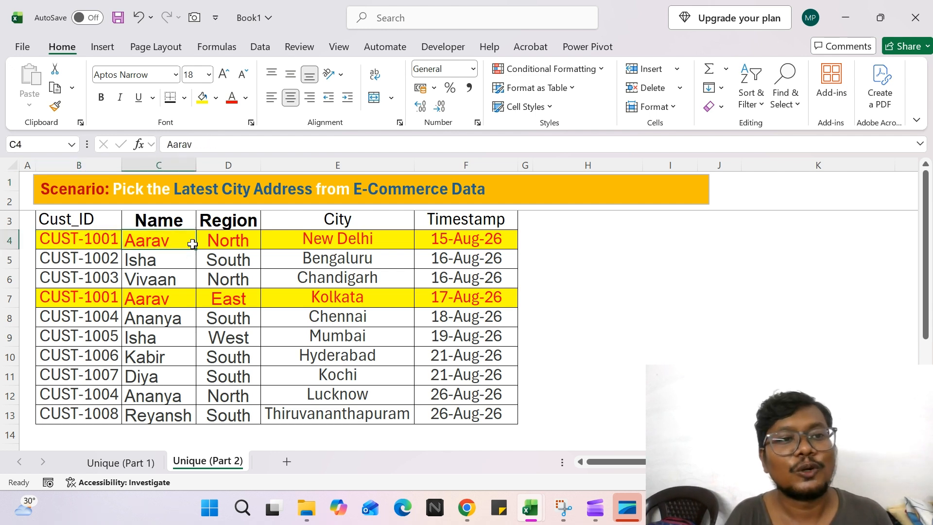
pyautogui.click(509, 242)
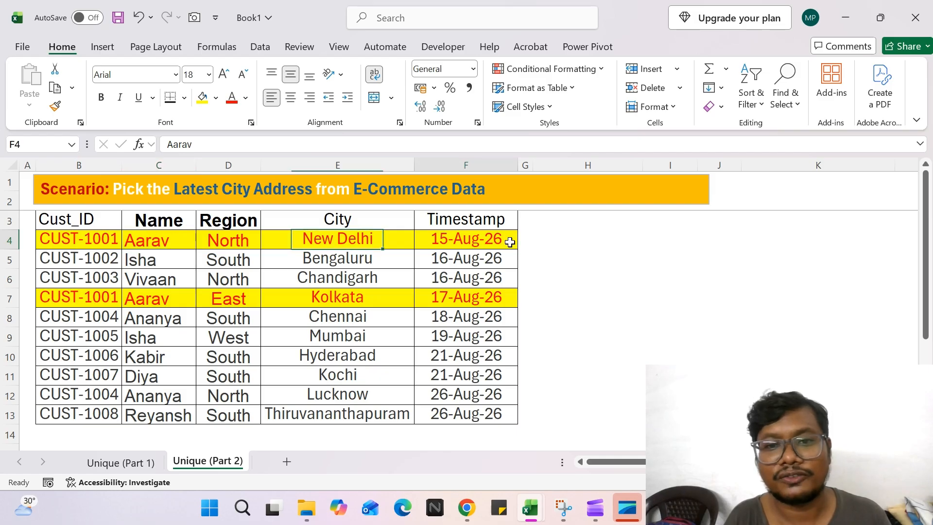
pyautogui.click(341, 243)
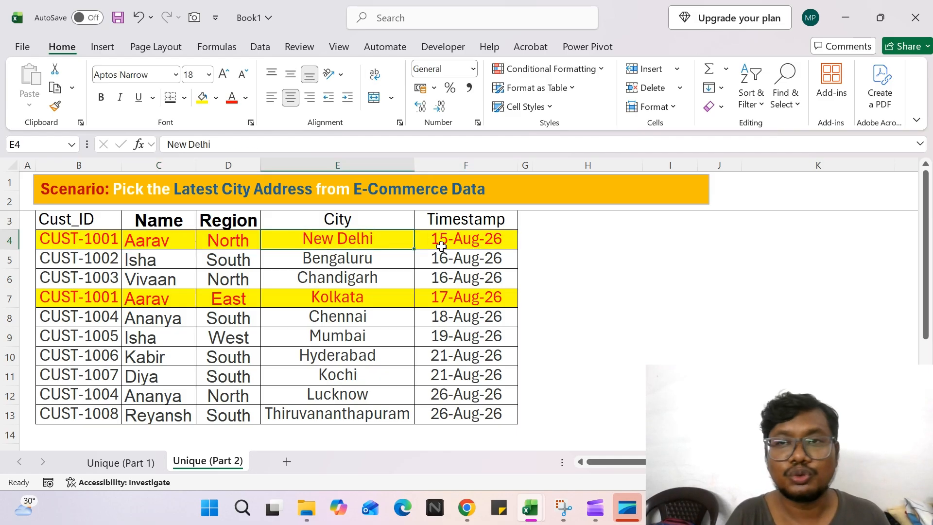
pyautogui.click(95, 304)
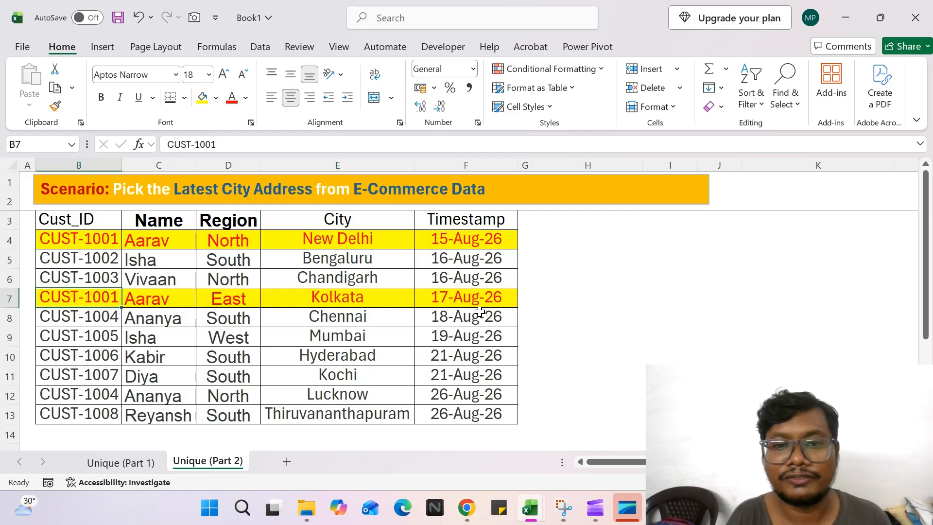
pyautogui.click(323, 298)
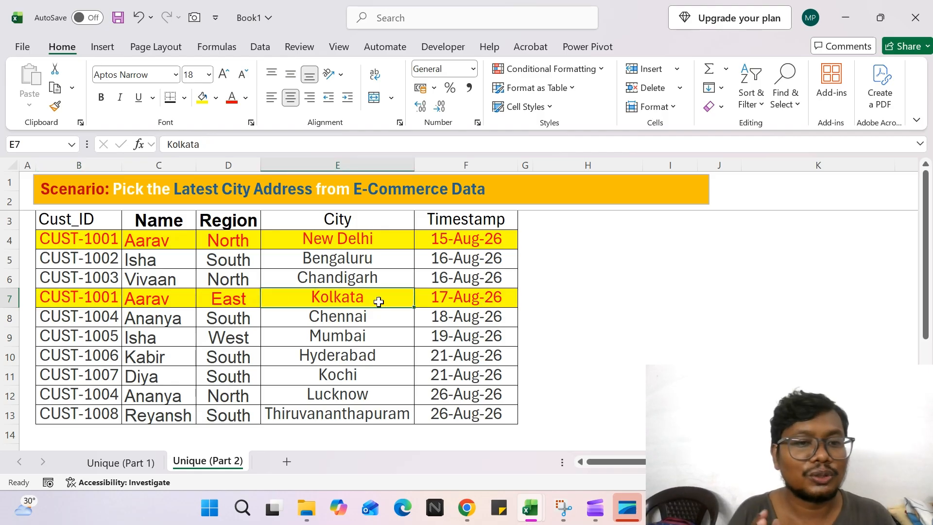